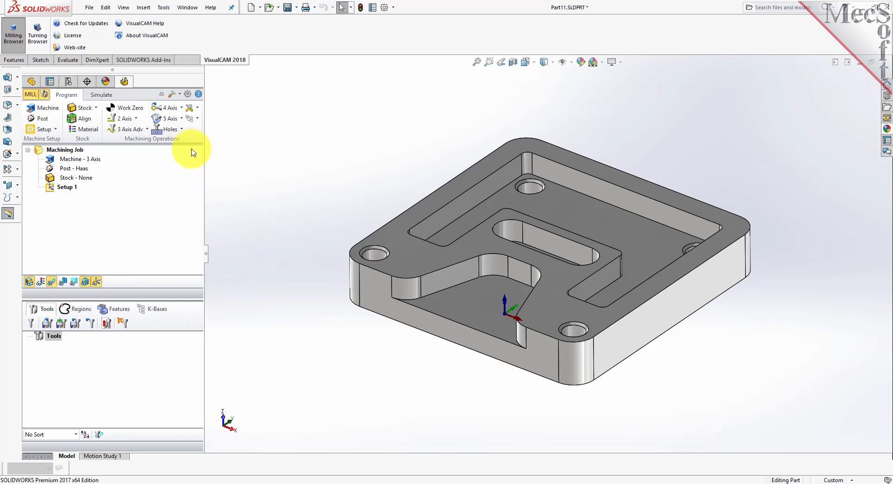
- Set the automatic feature machining knowledge base in the Features preferences to DefaultAFM_INCH.vkb
{"action": "left_click", "coordinate": [189, 95]}
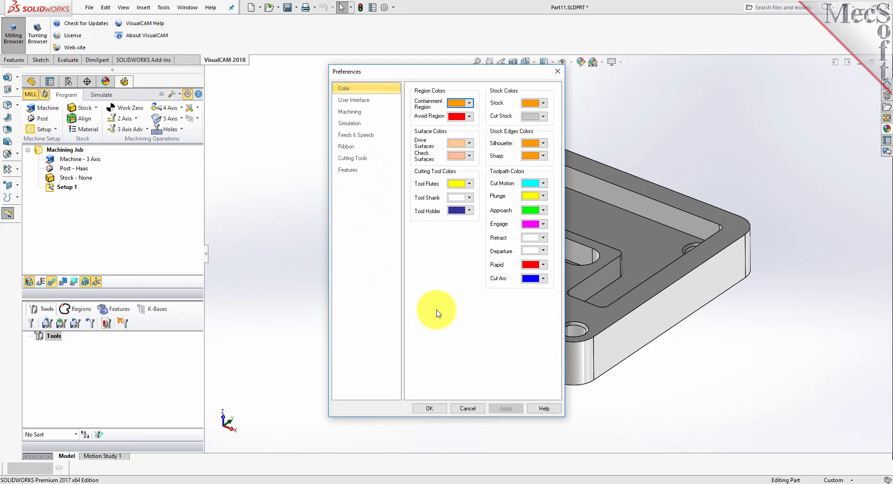
{"action": "left_click", "coordinate": [357, 174]}
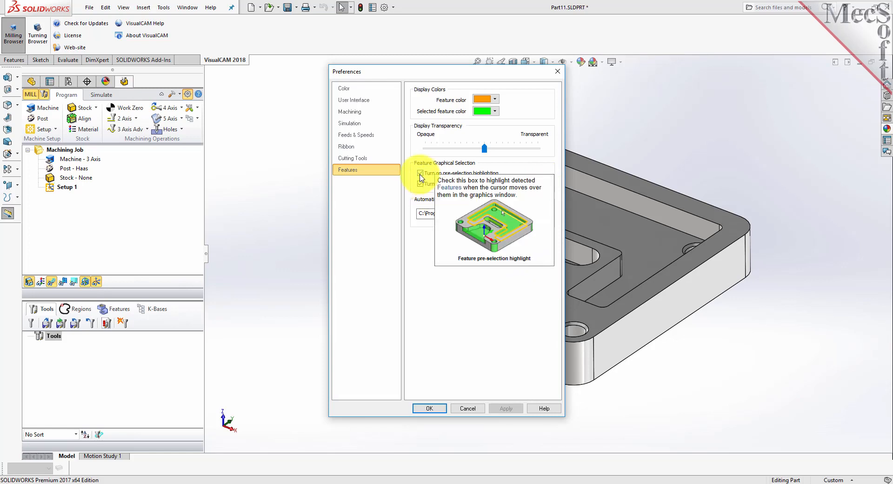
{"action": "mouse_move", "coordinate": [424, 186]}
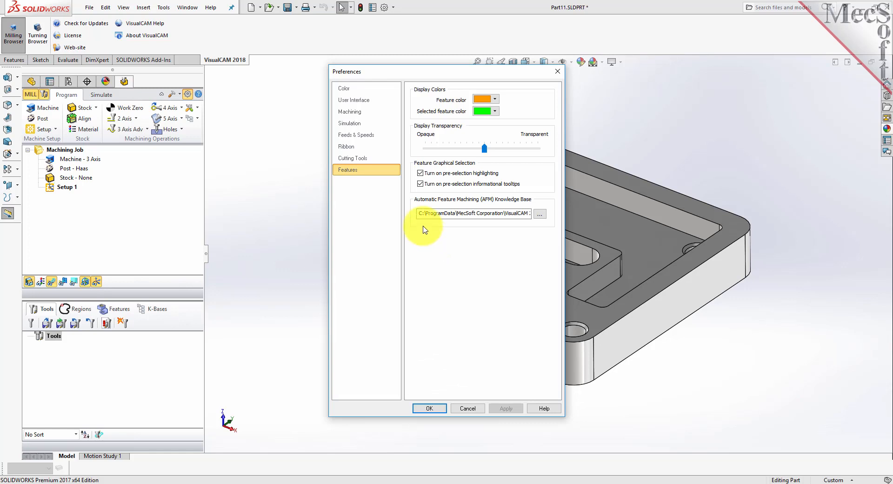
{"action": "left_click", "coordinate": [538, 217]}
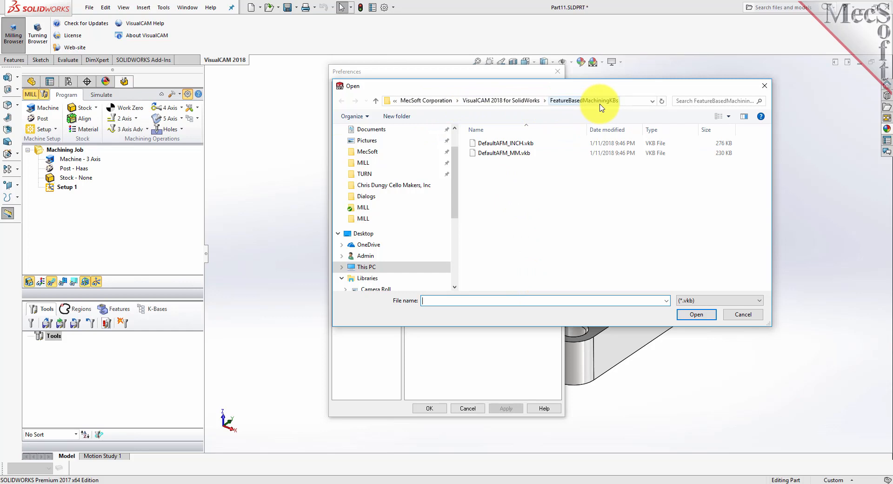
{"action": "left_click", "coordinate": [496, 144]}
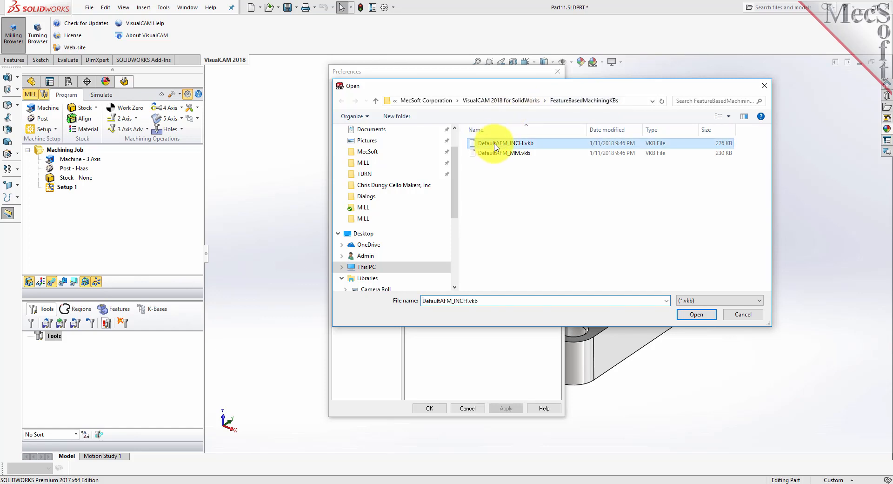
{"action": "left_click", "coordinate": [693, 315]}
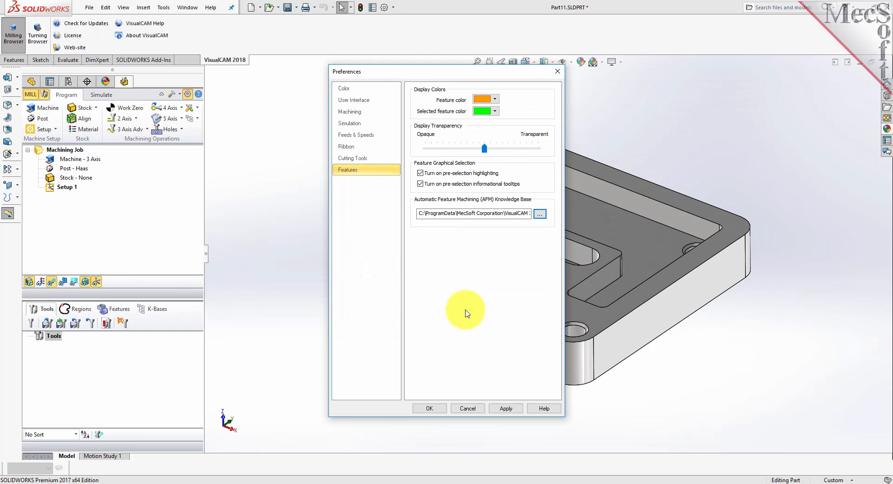
{"action": "left_click_drag", "start_coordinate": [428, 213], "coordinate": [556, 217]}
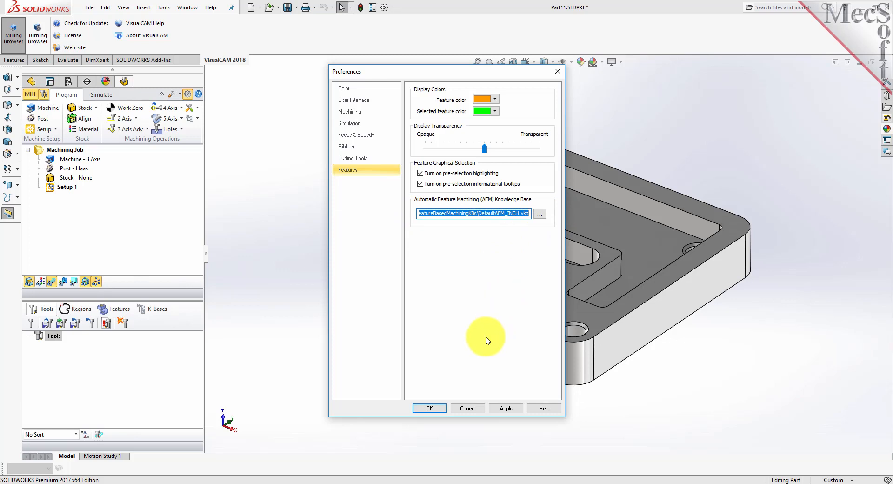
{"action": "left_click", "coordinate": [428, 408]}
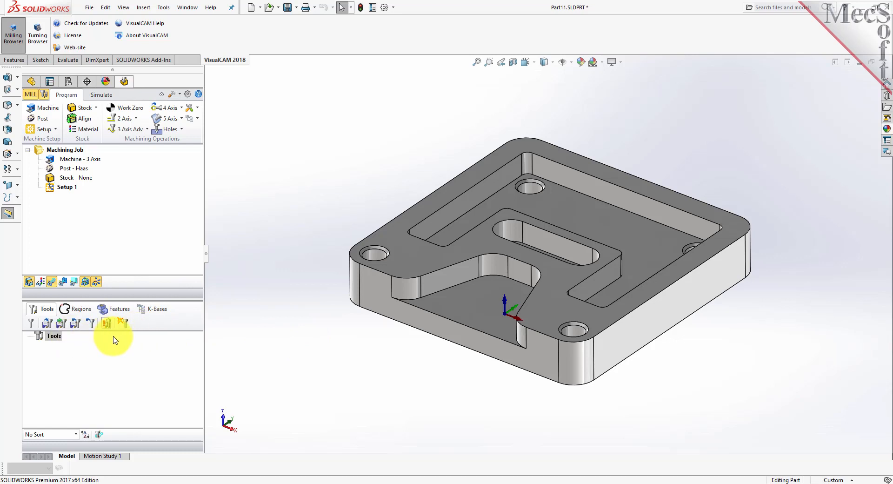
- Automatically detect all machinable features on the part
{"action": "left_click", "coordinate": [120, 310]}
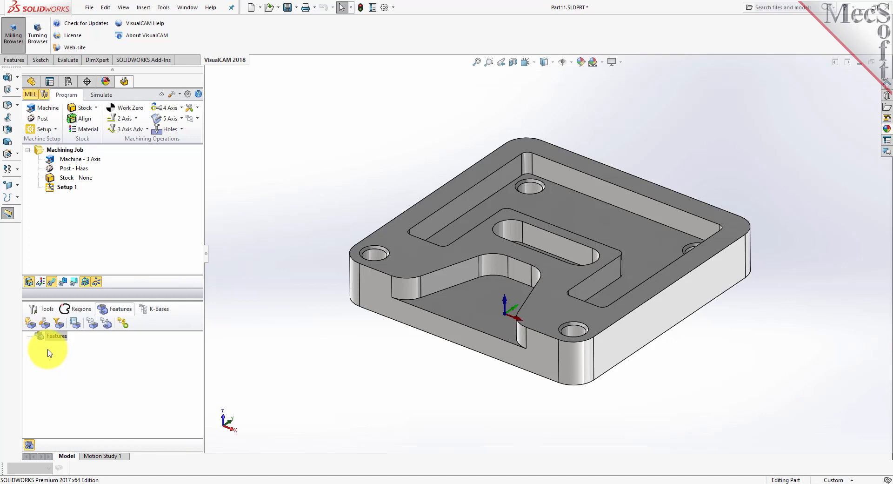
{"action": "left_click", "coordinate": [34, 328]}
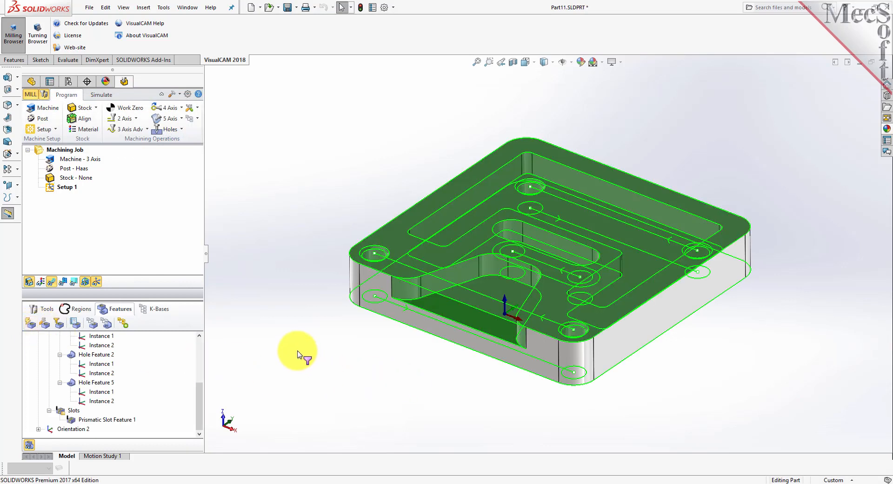
- Examine the detected planar face, closed and open prismatic pockets, and hole features by highlighting them on the part
{"action": "left_click_drag", "start_coordinate": [200, 401], "coordinate": [203, 350]}
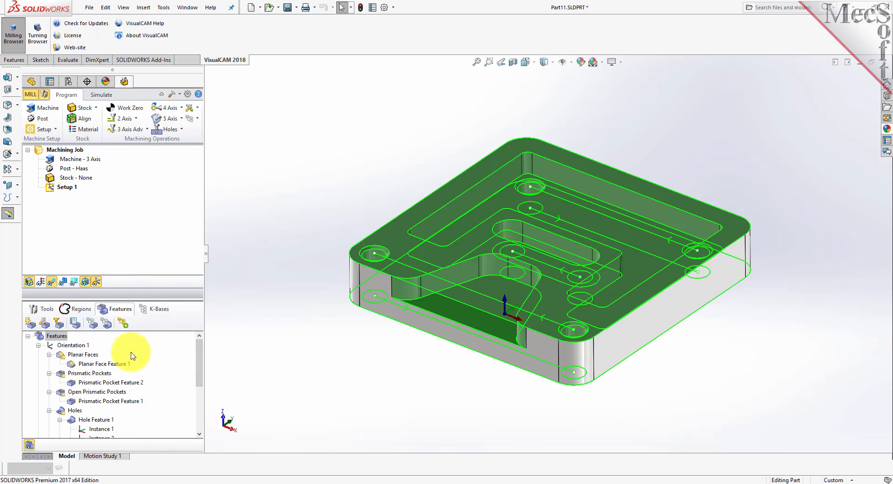
{"action": "left_click", "coordinate": [91, 365]}
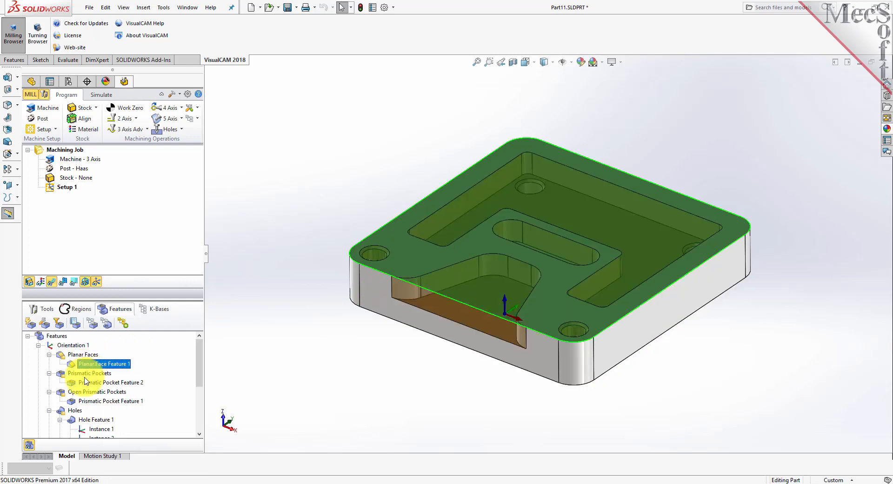
{"action": "left_click", "coordinate": [96, 383]}
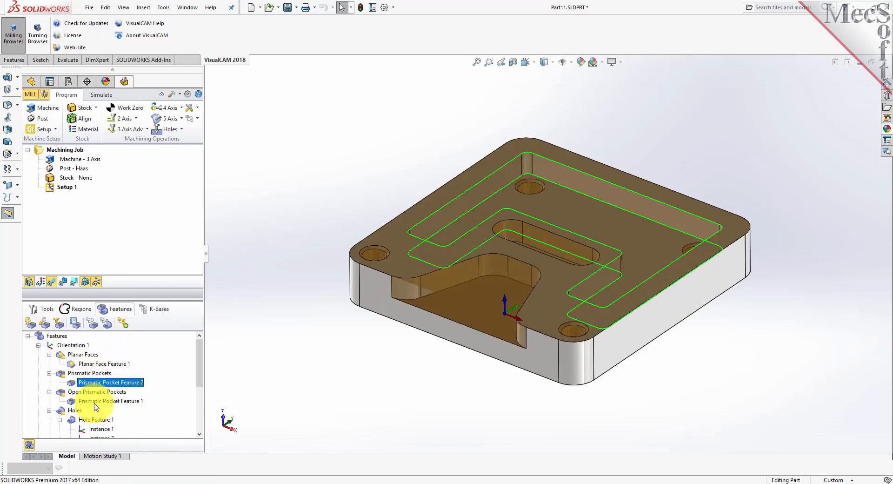
{"action": "left_click", "coordinate": [96, 401]}
{"action": "left_click", "coordinate": [309, 354]}
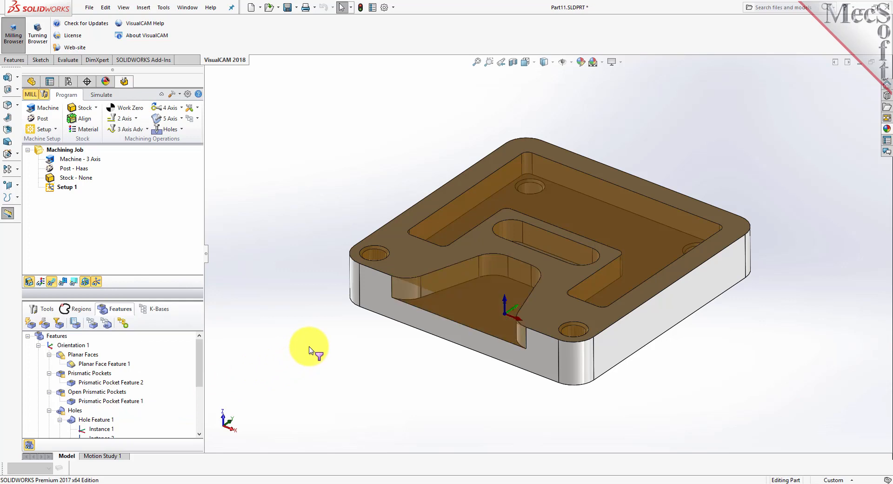
{"action": "scroll", "coordinate": [154, 407], "scroll_direction": "down", "scroll_amount": 2}
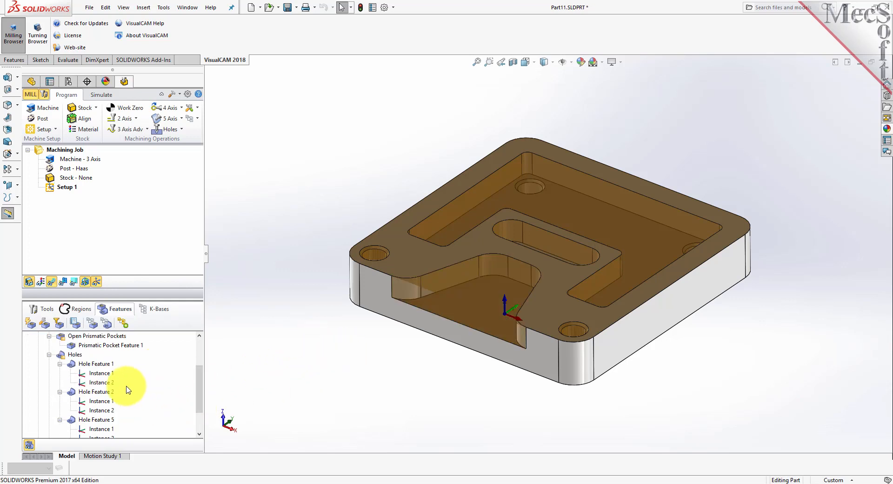
{"action": "left_click", "coordinate": [86, 364]}
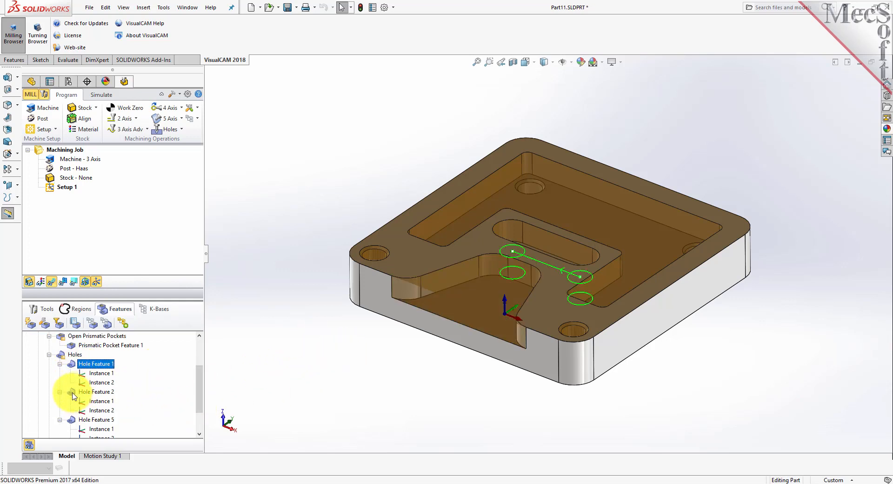
{"action": "left_click", "coordinate": [77, 392]}
{"action": "left_click", "coordinate": [348, 352]}
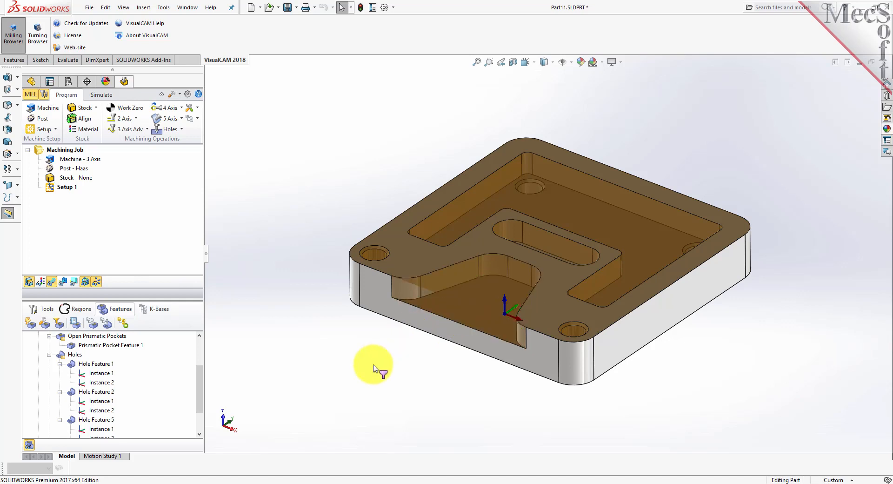
{"action": "left_click_drag", "start_coordinate": [200, 374], "coordinate": [202, 351]}
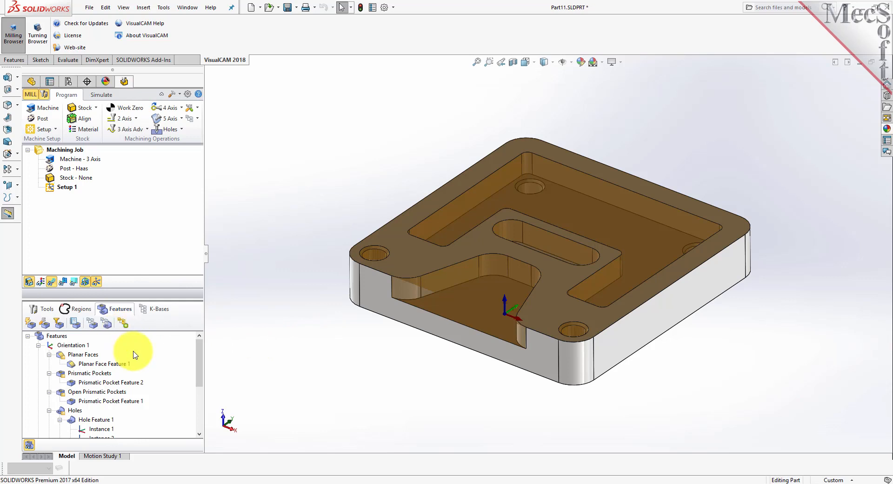
- Generate machining operations from the knowledge base for the complete set of detected features
{"action": "left_click", "coordinate": [44, 336]}
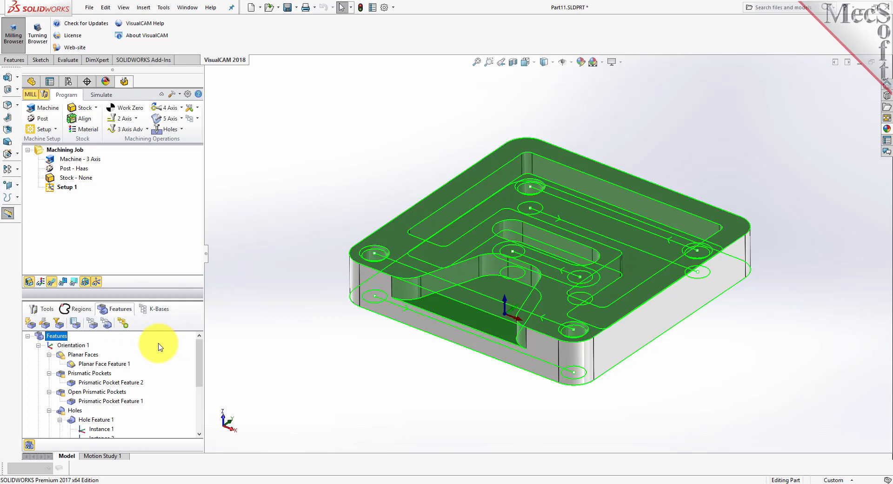
{"action": "left_click", "coordinate": [126, 325]}
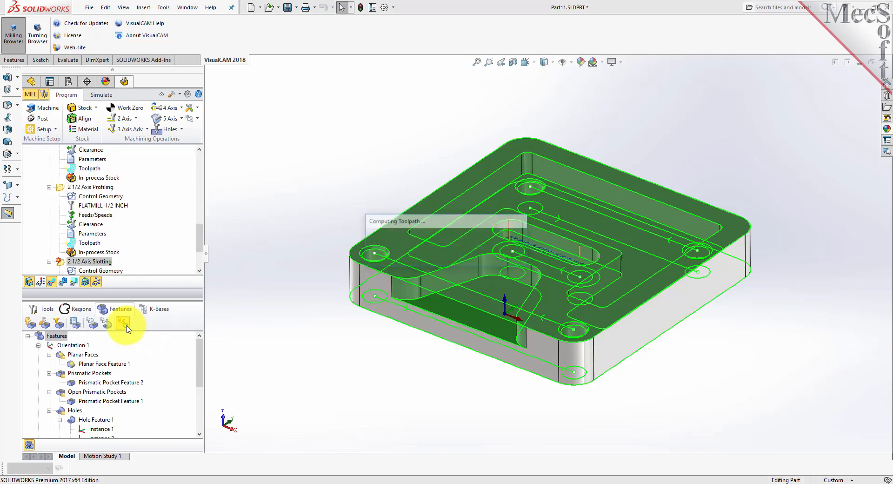
- Collapse the generated facing, pocketing and profiling operations under Setup 1 to review the operation list
{"action": "left_click_drag", "start_coordinate": [201, 236], "coordinate": [202, 177]}
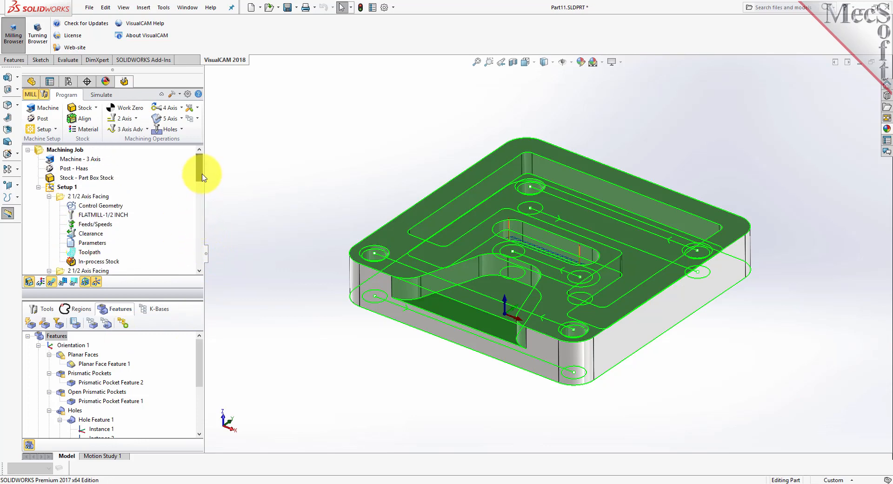
{"action": "left_click", "coordinate": [49, 196]}
{"action": "left_click", "coordinate": [48, 206]}
{"action": "left_click", "coordinate": [49, 214]}
{"action": "left_click", "coordinate": [49, 224]}
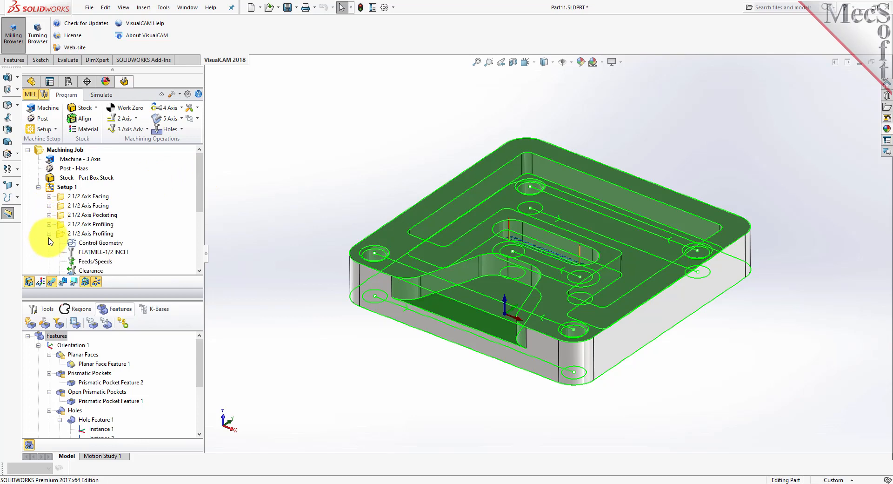
{"action": "left_click", "coordinate": [49, 233]}
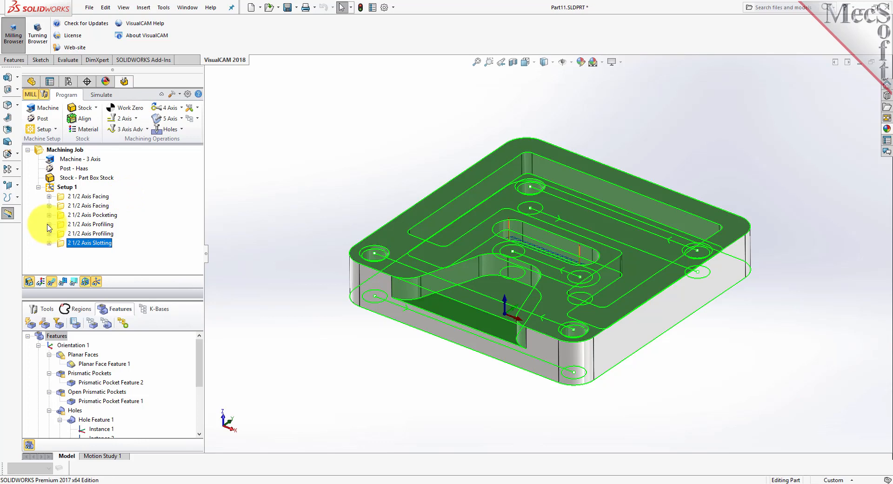
- Delete Setup 1 with all its operations from the machining job and clear the selection
{"action": "left_click", "coordinate": [50, 189]}
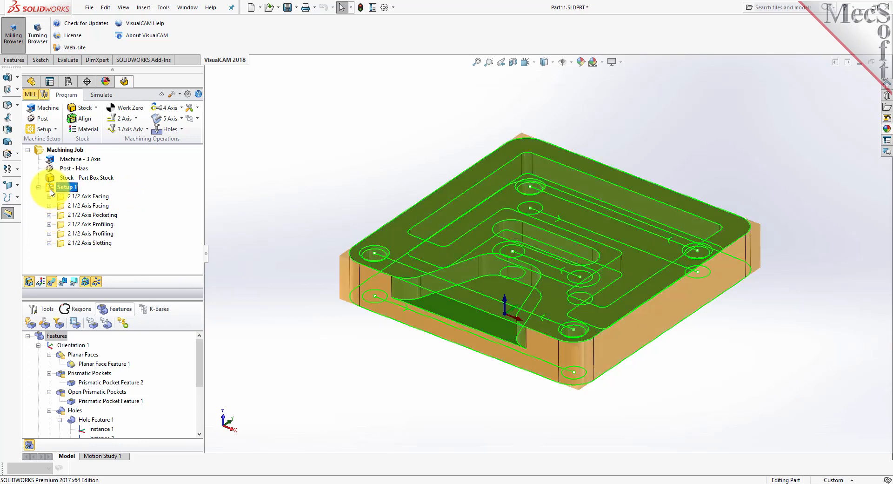
{"action": "key", "text": "Delete"}
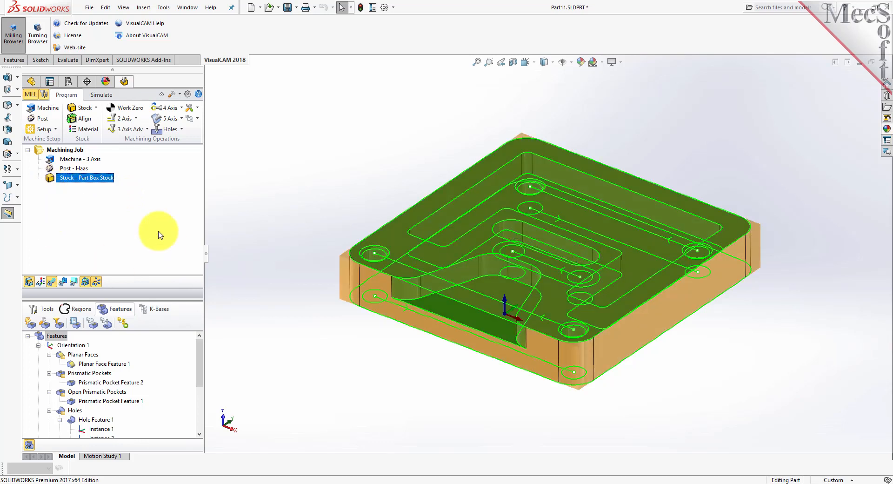
{"action": "left_click", "coordinate": [302, 220]}
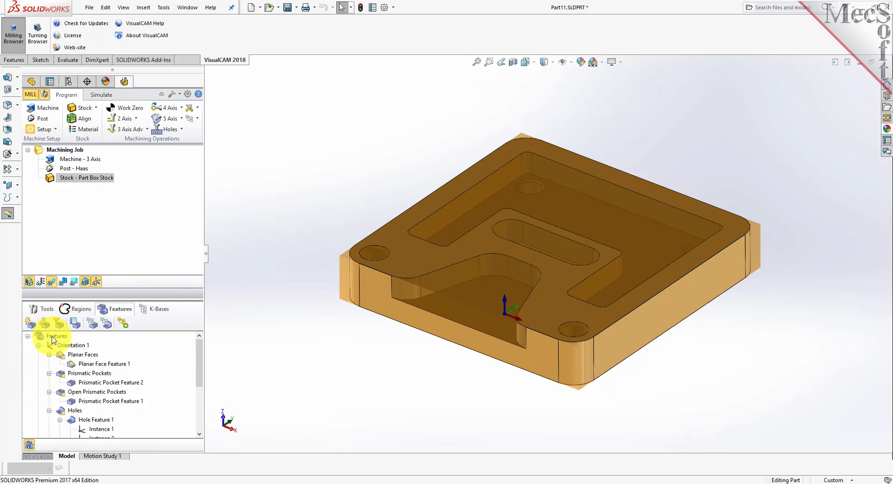
- Delete all automatically detected feature orientations, emptying the Features list
{"action": "left_click", "coordinate": [73, 347]}
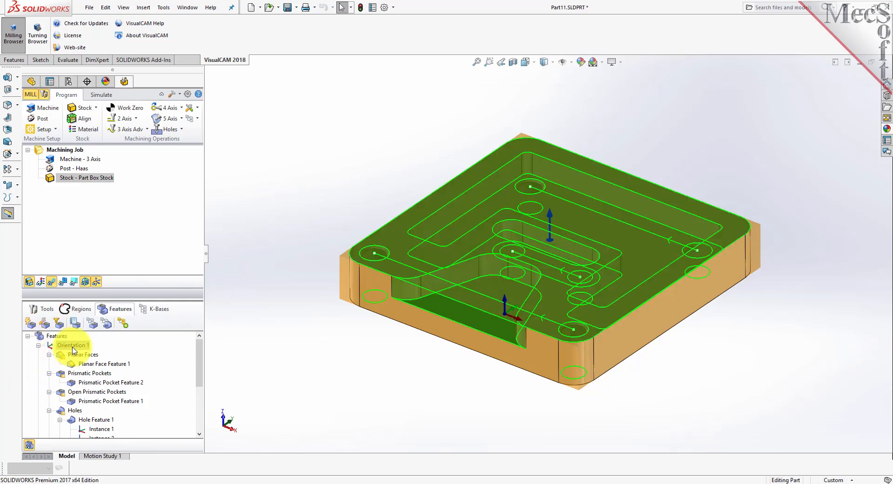
{"action": "key", "text": "Delete"}
{"action": "key", "text": "Delete"}
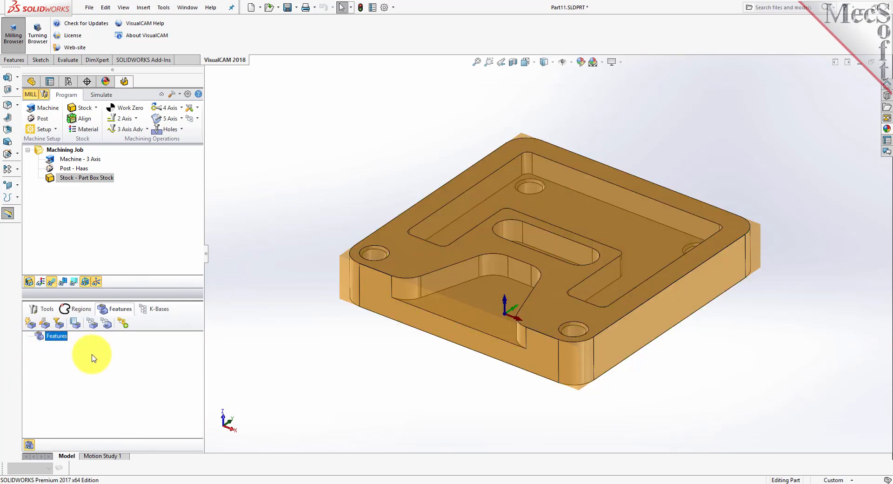
- Interactively detect features using the large pocket's floor face as the orientation face
{"action": "left_click", "coordinate": [46, 325]}
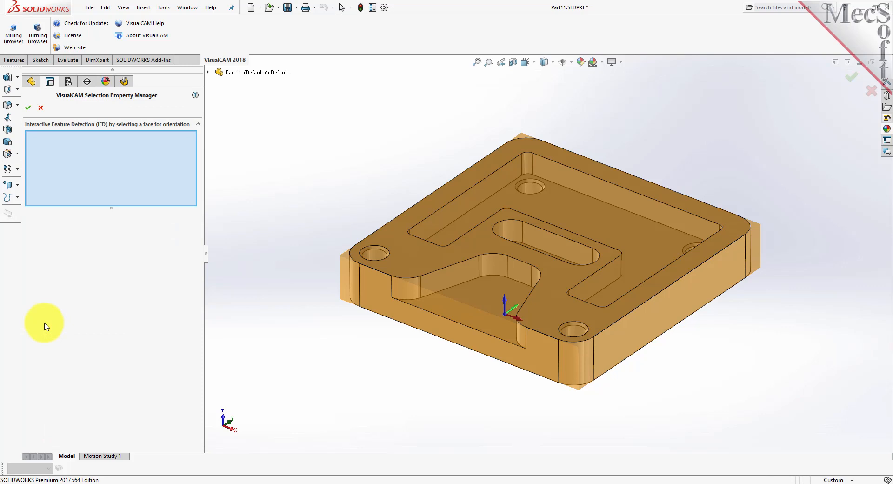
{"action": "left_click", "coordinate": [638, 240]}
{"action": "left_click", "coordinate": [28, 108]}
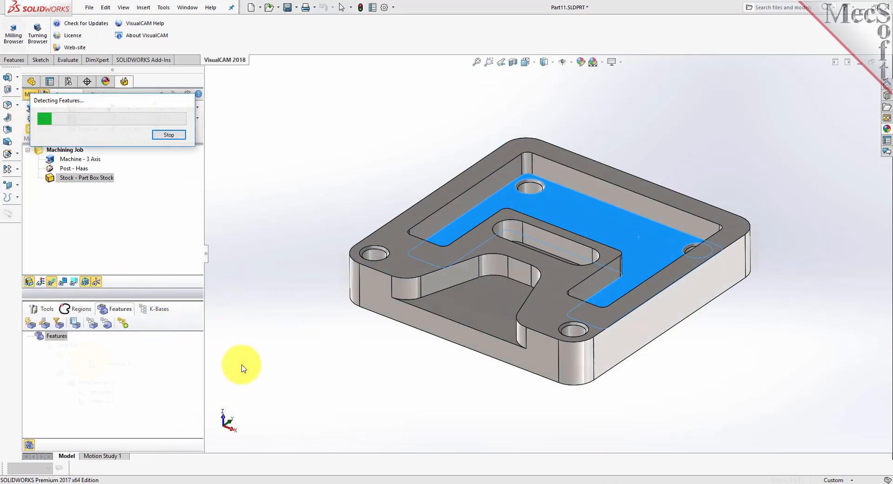
- Examine the interactively detected planar face and hole features by highlighting each on the part
{"action": "left_click", "coordinate": [88, 356]}
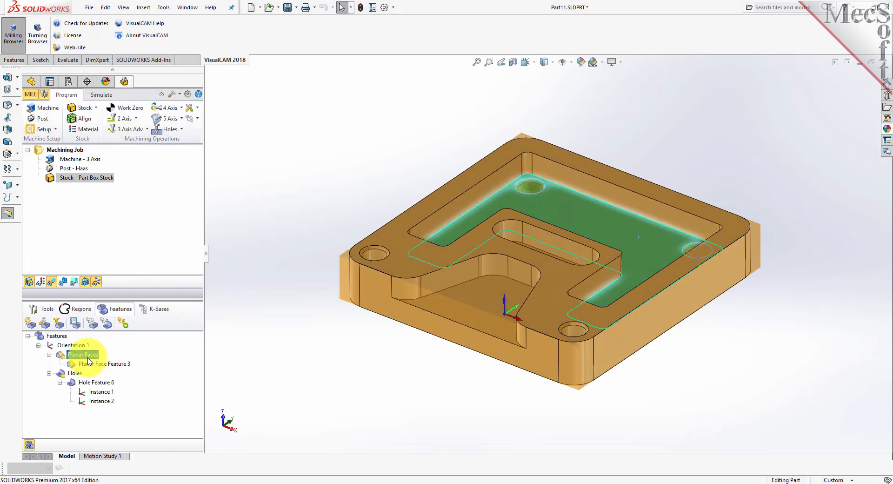
{"action": "left_click", "coordinate": [96, 364]}
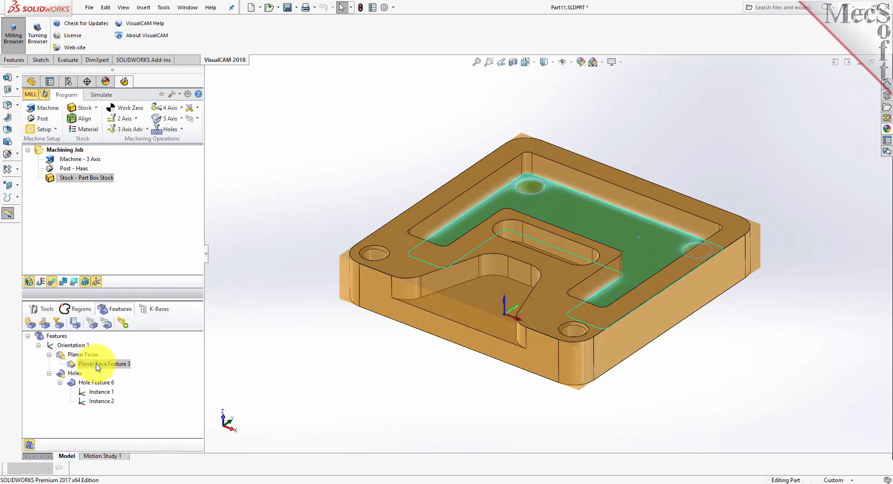
{"action": "left_click", "coordinate": [91, 382]}
{"action": "left_click", "coordinate": [95, 364]}
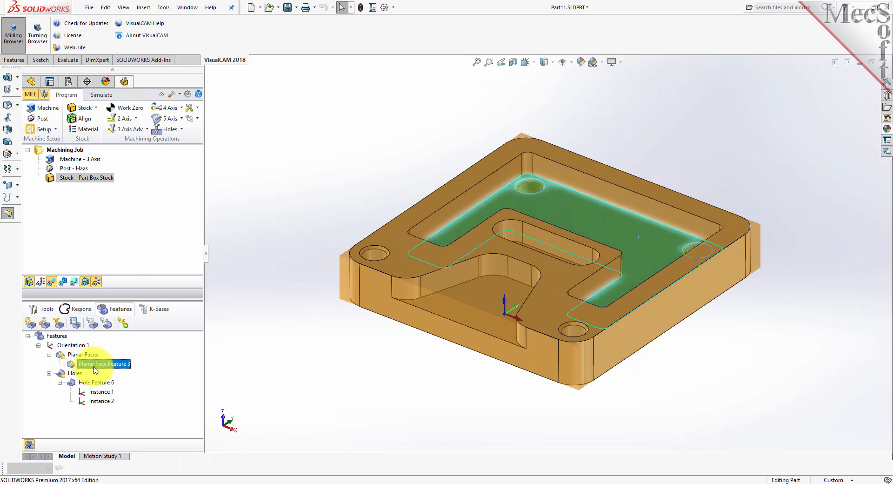
{"action": "left_click", "coordinate": [93, 382]}
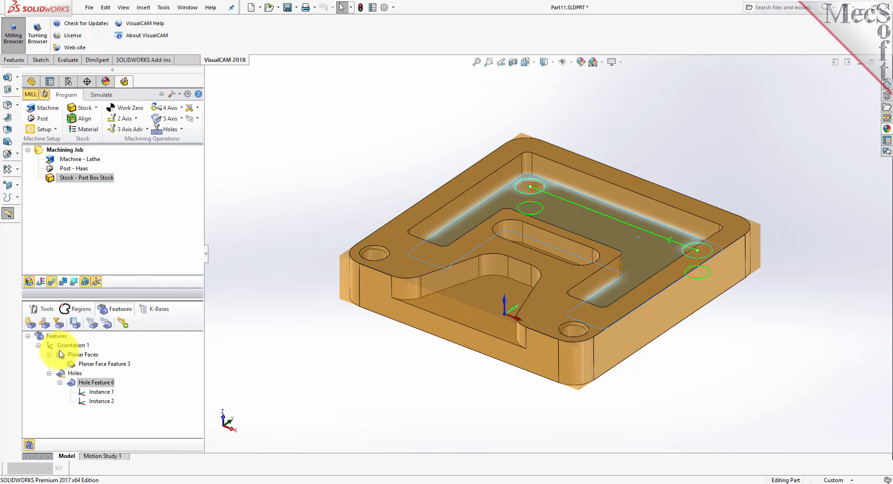
- Generate machining operations for all interactively detected features of the pocket floor
{"action": "left_click", "coordinate": [55, 336]}
{"action": "left_click", "coordinate": [130, 326]}
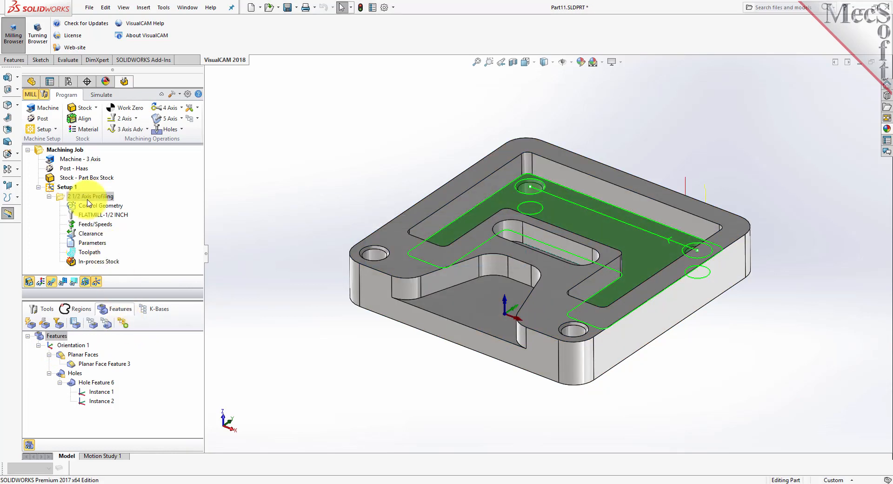
- Delete Setup 1 with its 2 1/2 Axis Profiling operation and delete the detected Orientation 1 from the Features list
{"action": "left_click", "coordinate": [49, 196]}
{"action": "left_click", "coordinate": [50, 188]}
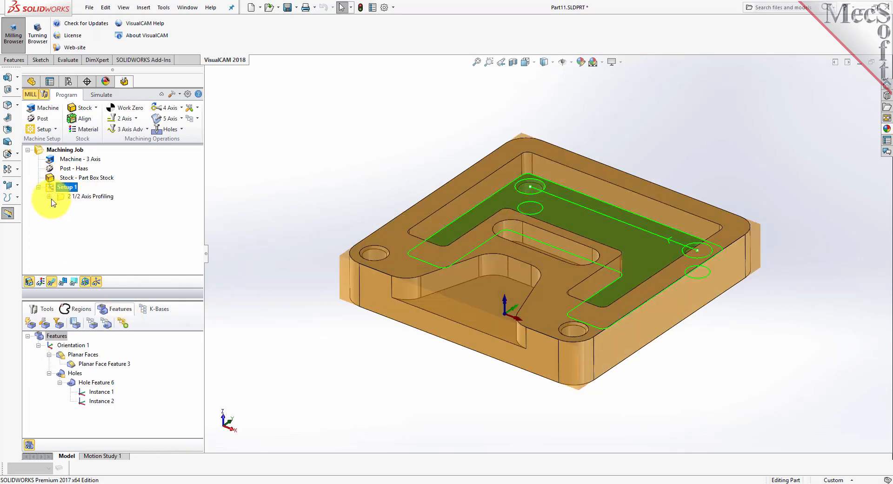
{"action": "key", "text": "Delete"}
{"action": "left_click", "coordinate": [67, 346]}
{"action": "key", "text": "Delete"}
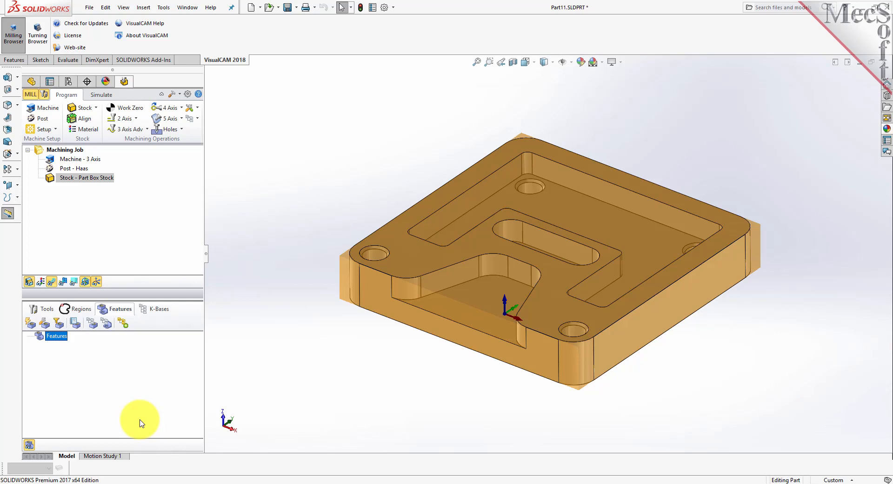
- Review the global and hole filters for feature detection, switching the diameter filter on and off again
{"action": "left_click", "coordinate": [60, 325]}
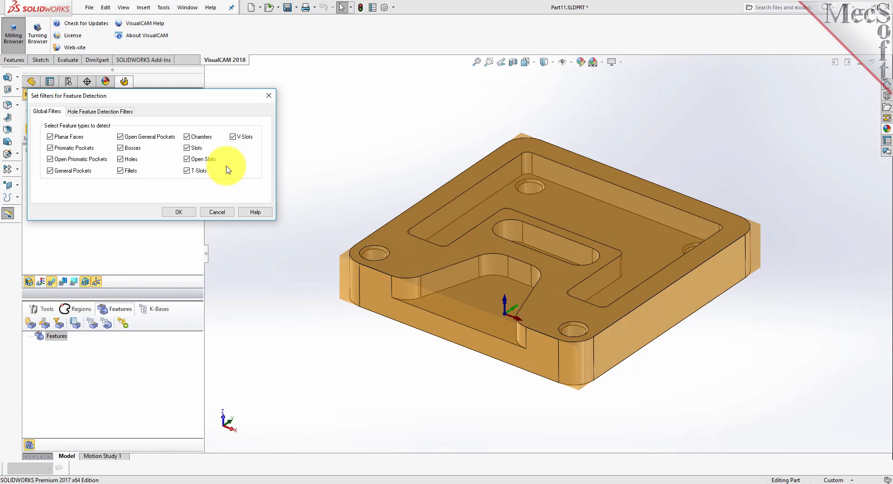
{"action": "left_click", "coordinate": [105, 112]}
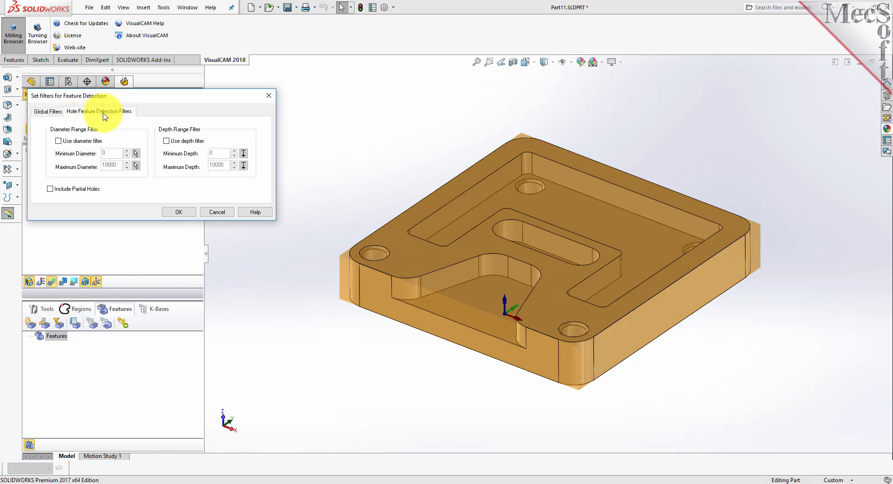
{"action": "left_click", "coordinate": [59, 142]}
{"action": "mouse_move", "coordinate": [166, 145]}
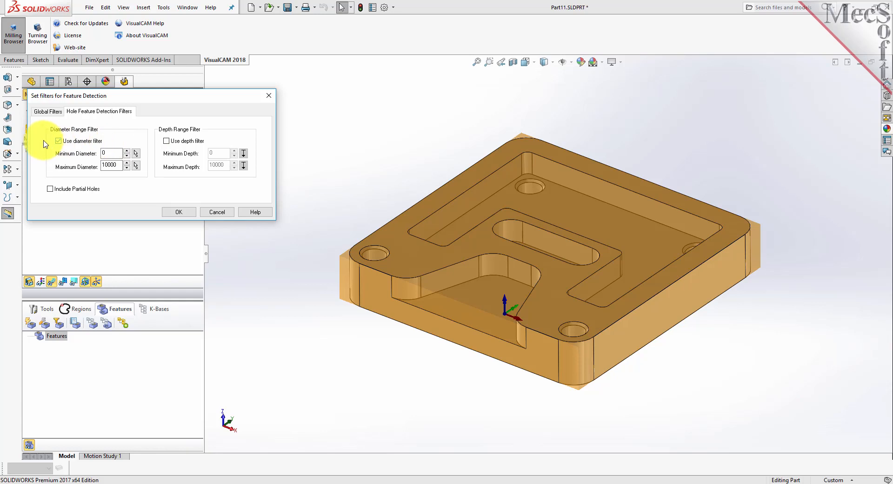
{"action": "left_click", "coordinate": [58, 141]}
{"action": "left_click", "coordinate": [179, 212]}
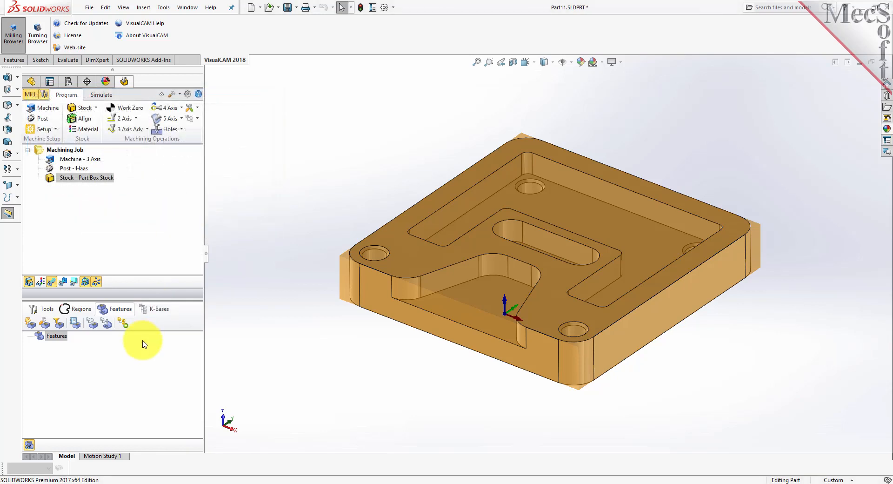
- Automatically detect all machinable features of the part and enlarge the Features browser to show more of them
{"action": "left_click", "coordinate": [31, 324]}
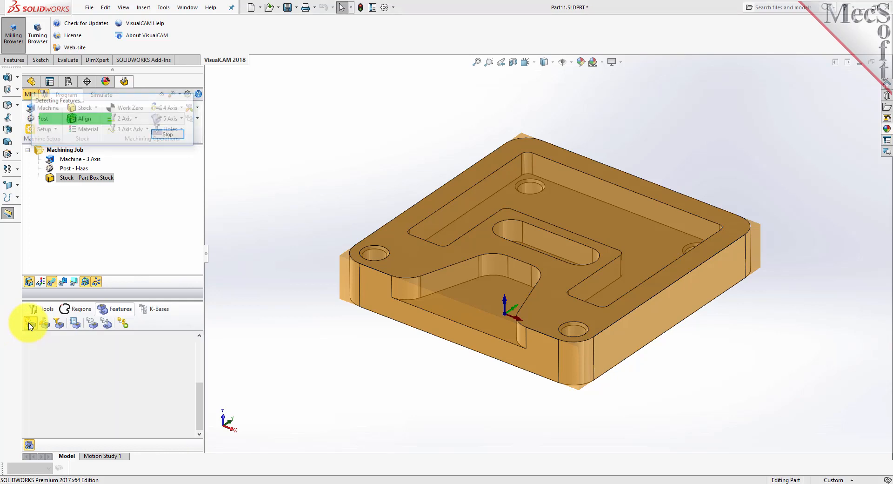
{"action": "scroll", "coordinate": [155, 386], "scroll_direction": "up", "scroll_amount": 5}
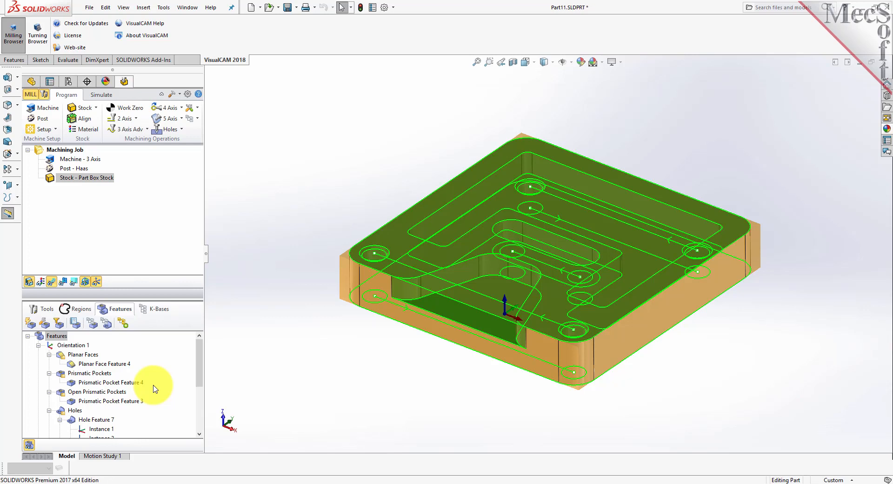
{"action": "left_click_drag", "start_coordinate": [148, 299], "coordinate": [147, 266]}
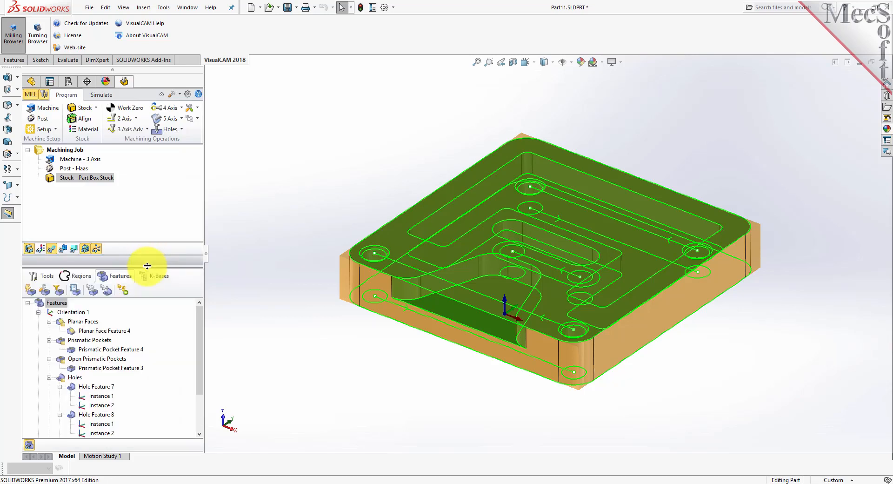
- List the detected machining features and examine the types, names and parameters under each orientation
{"action": "left_click", "coordinate": [77, 293]}
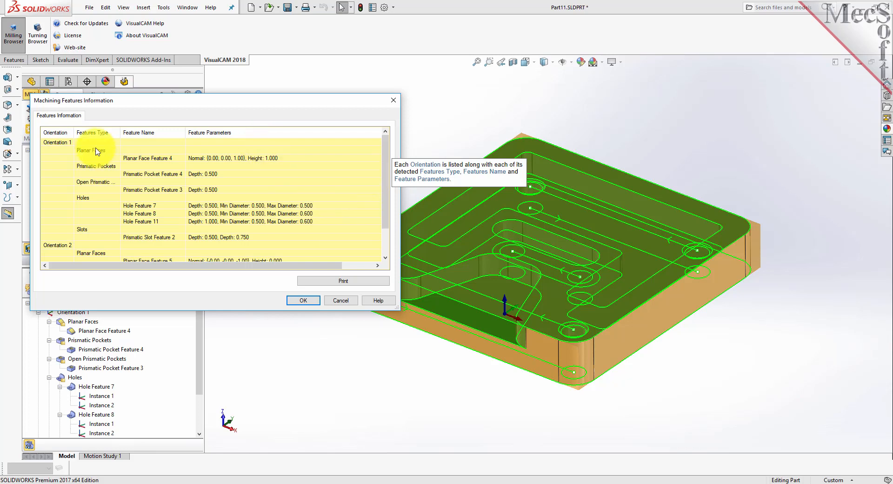
{"action": "left_click", "coordinate": [60, 144]}
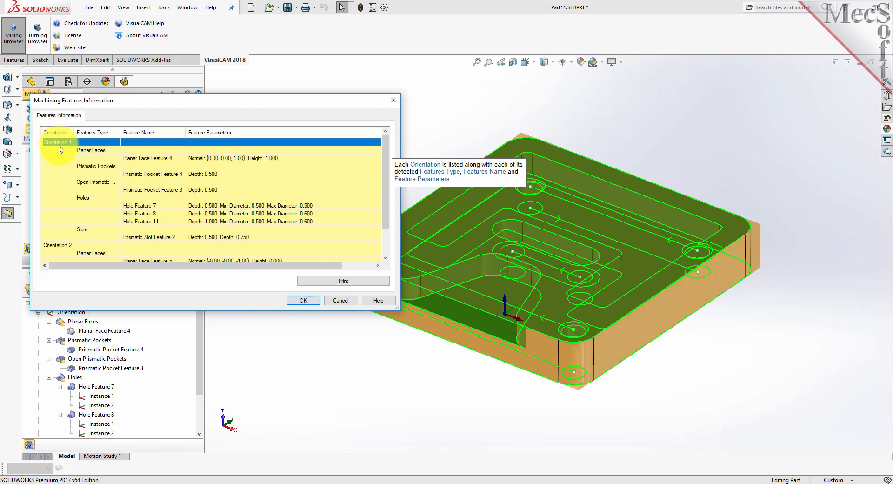
{"action": "left_click", "coordinate": [59, 245]}
{"action": "scroll", "coordinate": [160, 205], "scroll_direction": "down", "scroll_amount": 1}
{"action": "scroll", "coordinate": [160, 208], "scroll_direction": "up", "scroll_amount": 1}
{"action": "scroll", "coordinate": [160, 208], "scroll_direction": "up", "scroll_amount": 1}
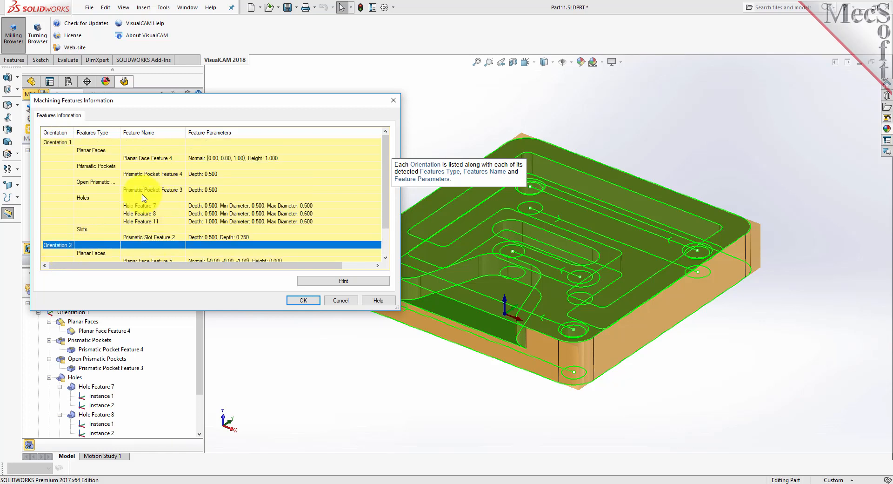
{"action": "left_click", "coordinate": [53, 142]}
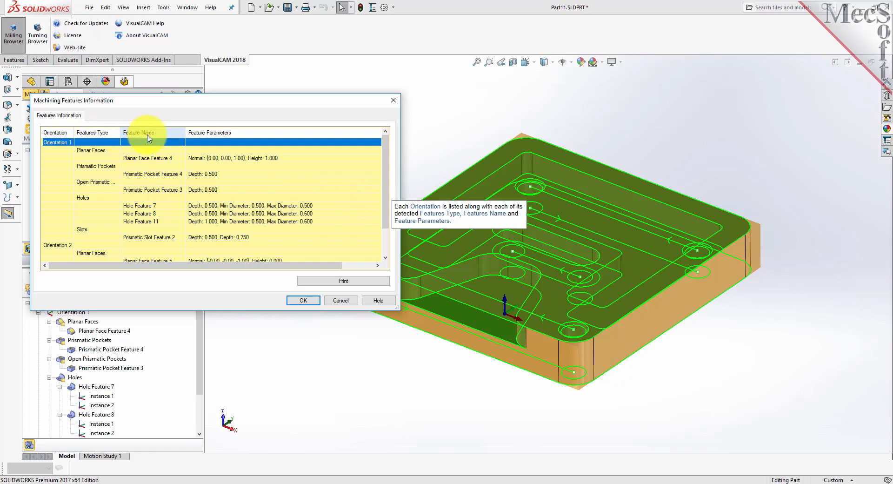
{"action": "left_click", "coordinate": [241, 159]}
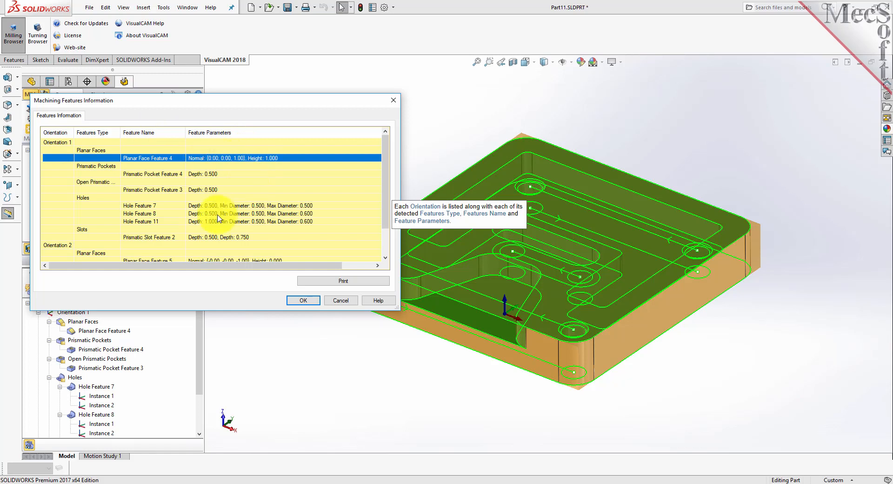
{"action": "left_click", "coordinate": [279, 206]}
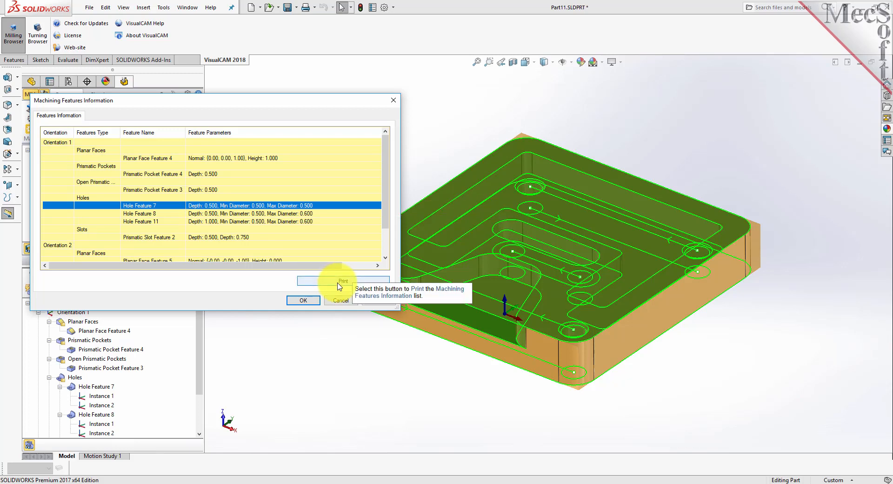
{"action": "left_click", "coordinate": [310, 303]}
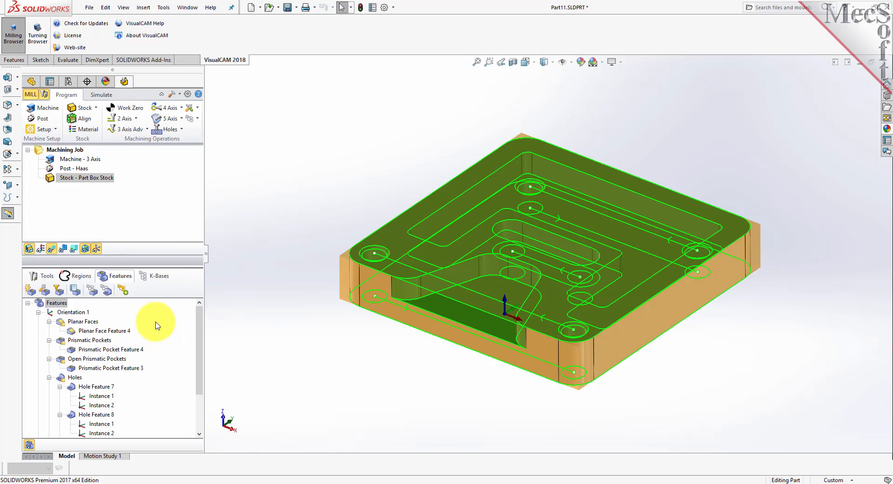
- Open the association of milling features with machining operations and read the help topic on its knowledge base options
{"action": "left_click", "coordinate": [93, 291]}
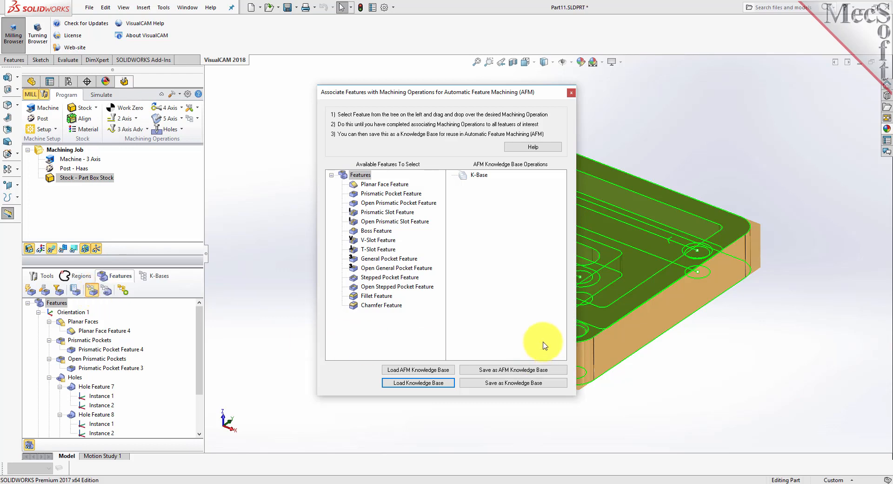
{"action": "left_click", "coordinate": [540, 148]}
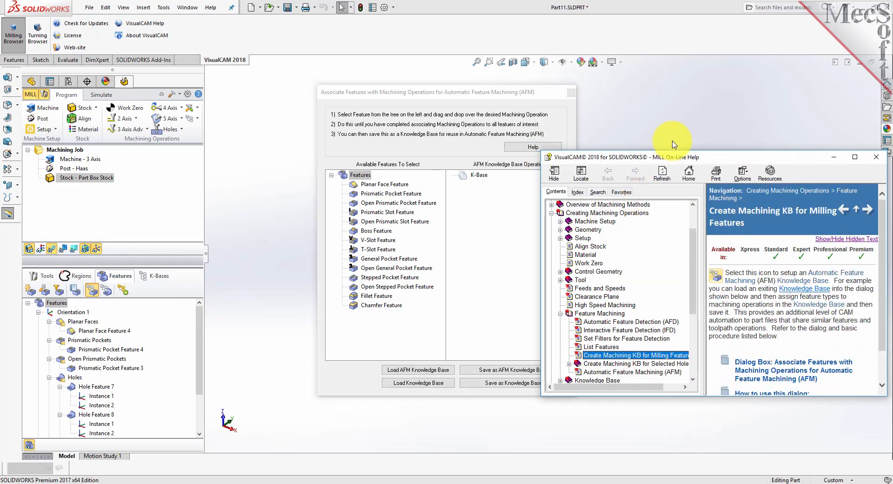
{"action": "left_click_drag", "start_coordinate": [673, 150], "coordinate": [667, 64]}
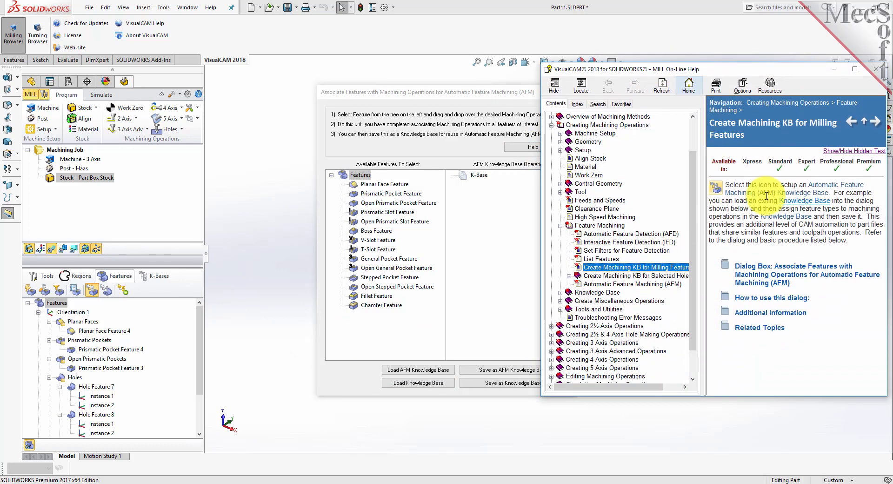
{"action": "left_click", "coordinate": [778, 277]}
{"action": "scroll", "coordinate": [781, 265], "scroll_direction": "down", "scroll_amount": 5}
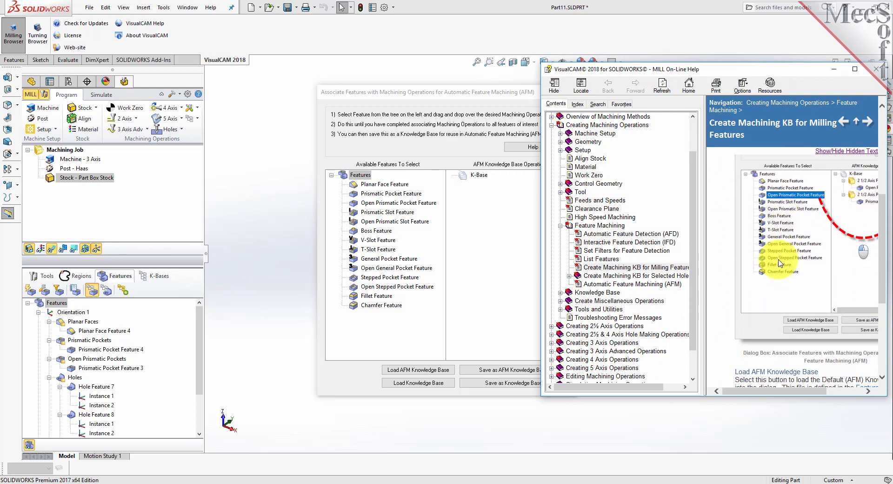
{"action": "left_click_drag", "start_coordinate": [540, 271], "coordinate": [431, 272]}
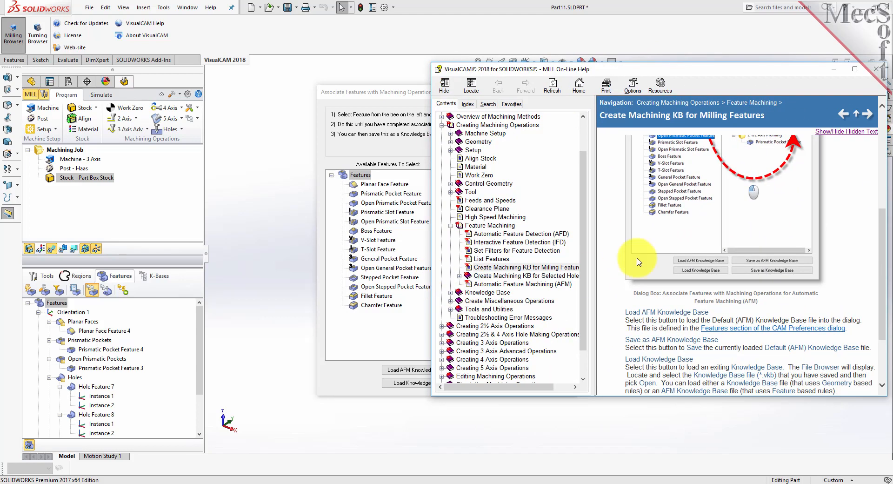
{"action": "scroll", "coordinate": [832, 186], "scroll_direction": "down", "scroll_amount": 3}
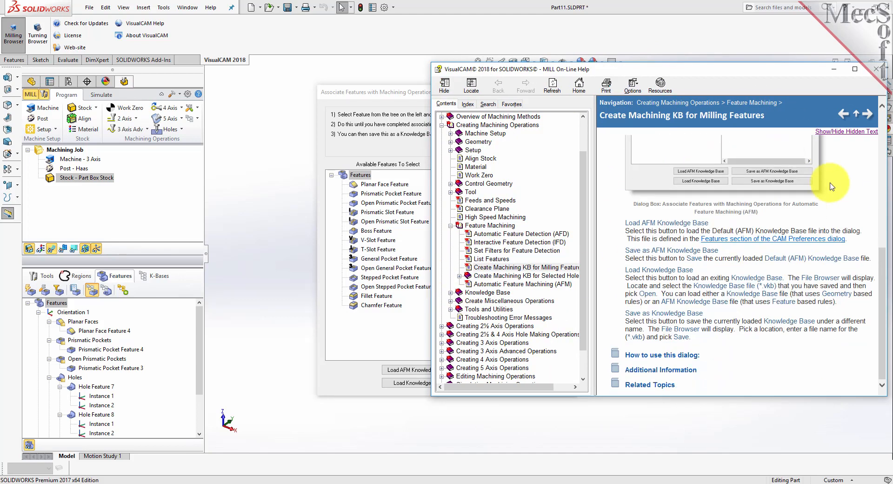
{"action": "left_click", "coordinate": [876, 69]}
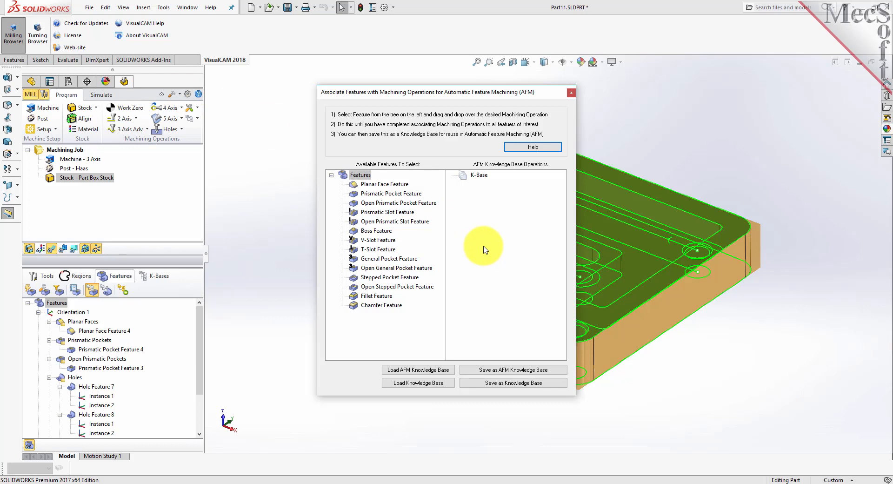
- Load the default AFM knowledge base and examine which feature types are assigned to its facing, pocketing, profiling and slotting operations
{"action": "left_click", "coordinate": [415, 372]}
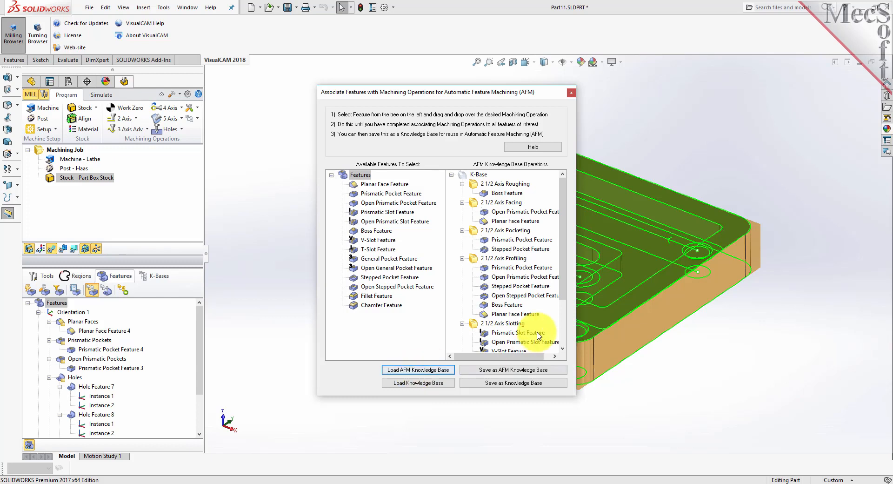
{"action": "scroll", "coordinate": [521, 249], "scroll_direction": "down", "scroll_amount": 3}
{"action": "left_click_drag", "start_coordinate": [562, 331], "coordinate": [556, 279]}
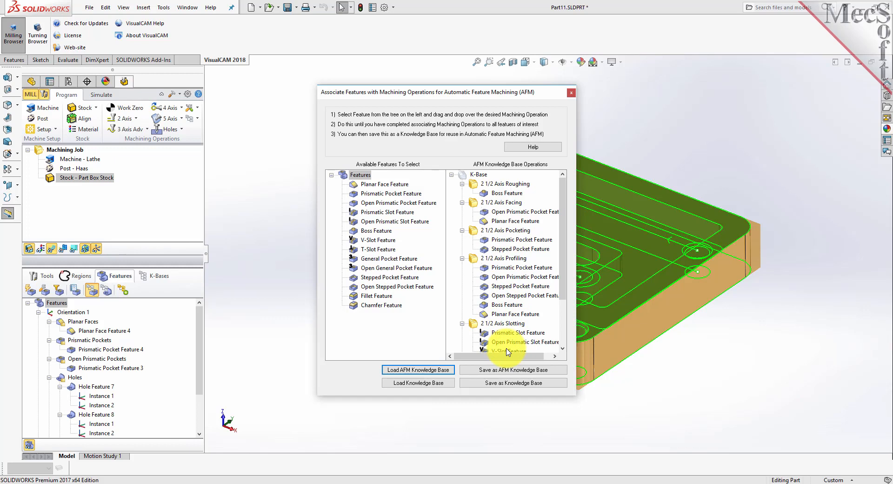
{"action": "left_click", "coordinate": [503, 202]}
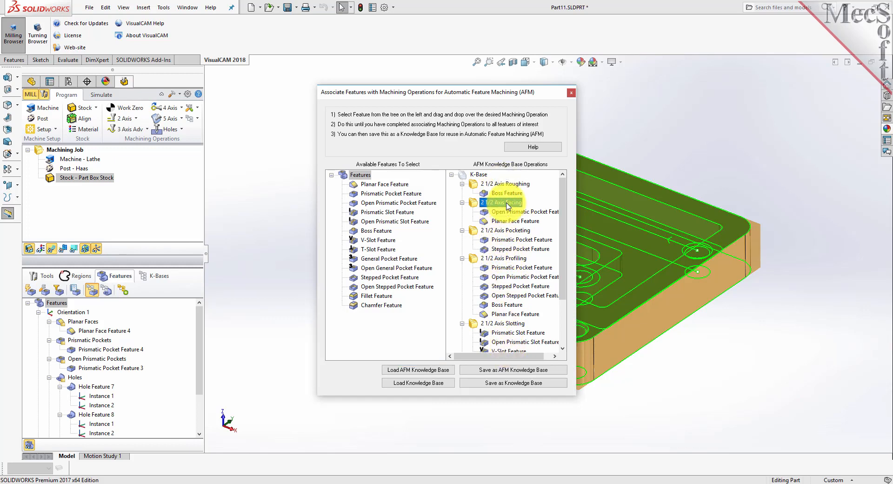
{"action": "left_click", "coordinate": [507, 230]}
{"action": "left_click", "coordinate": [505, 258]}
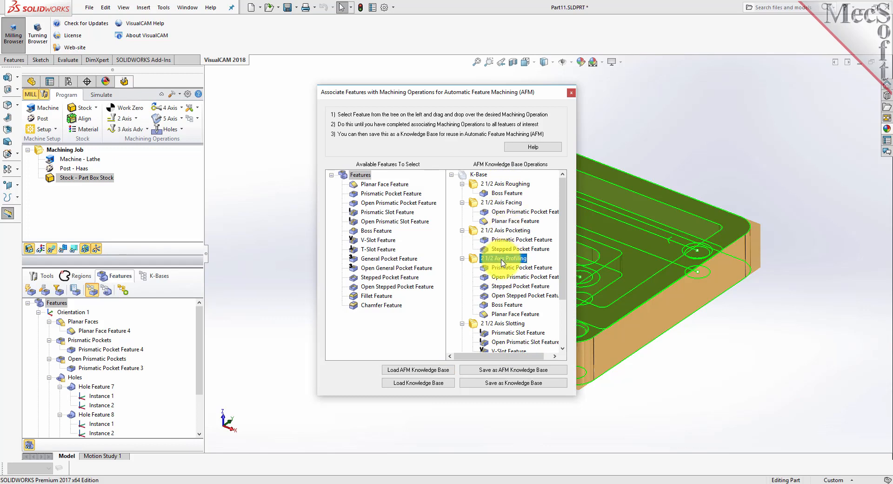
{"action": "left_click", "coordinate": [502, 323]}
{"action": "scroll", "coordinate": [505, 317], "scroll_direction": "down", "scroll_amount": 3}
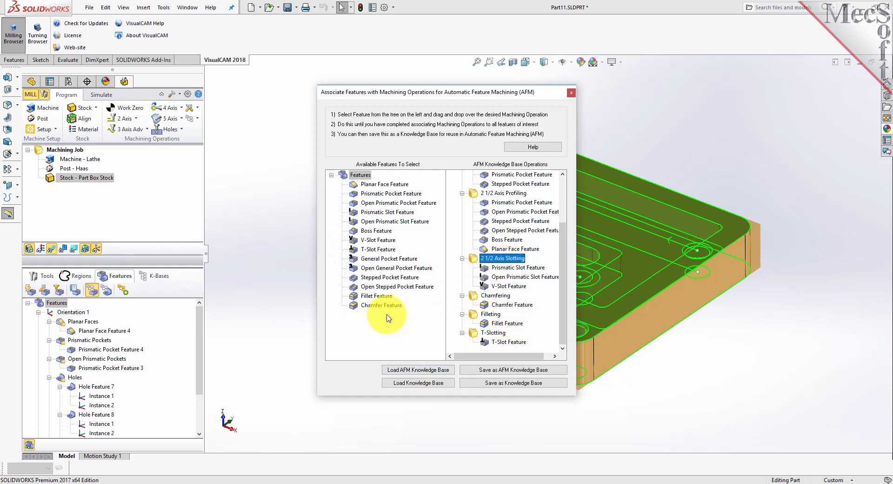
{"action": "left_click", "coordinate": [571, 93]}
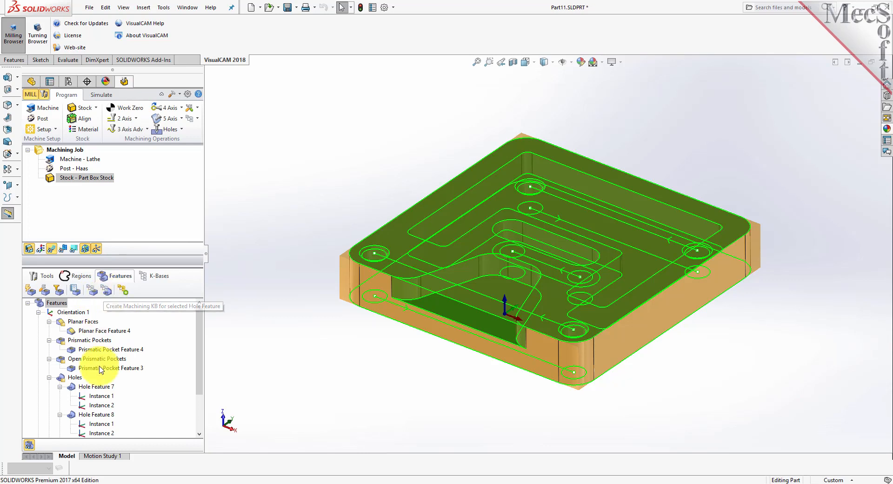
- Select Hole Feature 8 in the large pocket's floor and start creating a machining knowledge base for it
{"action": "left_click", "coordinate": [73, 389]}
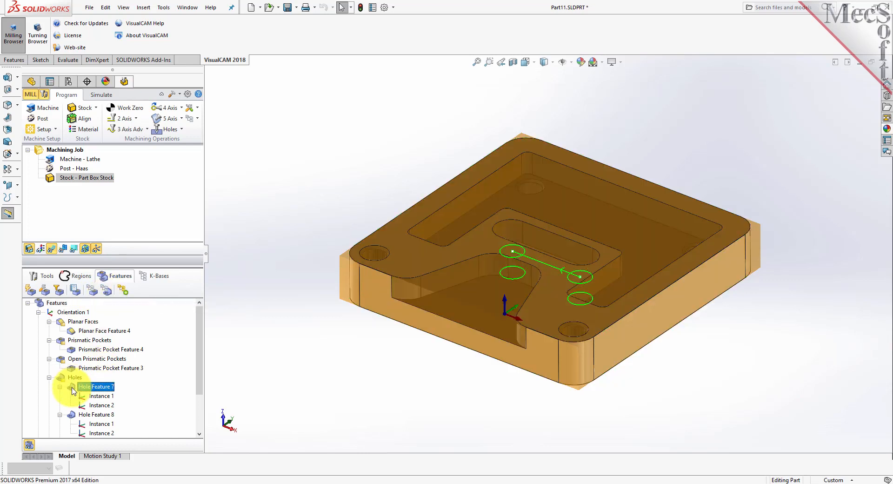
{"action": "scroll", "coordinate": [73, 389], "scroll_direction": "down", "scroll_amount": 1}
{"action": "left_click", "coordinate": [73, 389]}
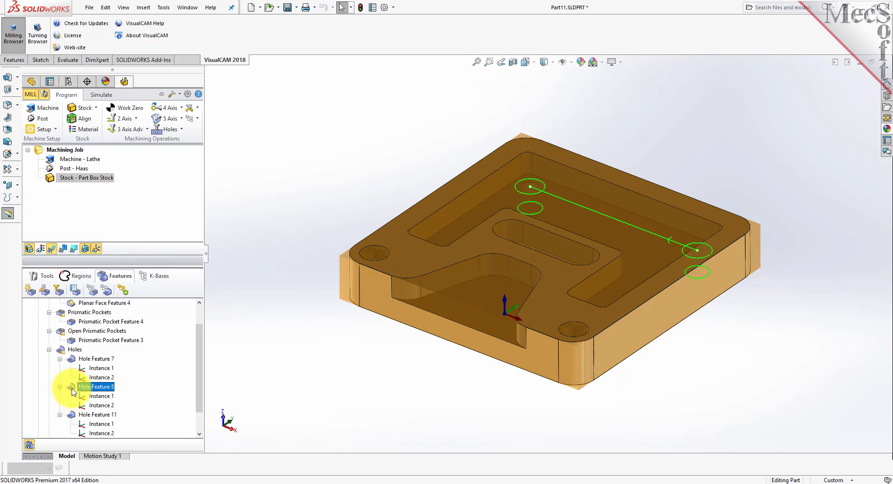
{"action": "left_click", "coordinate": [107, 293]}
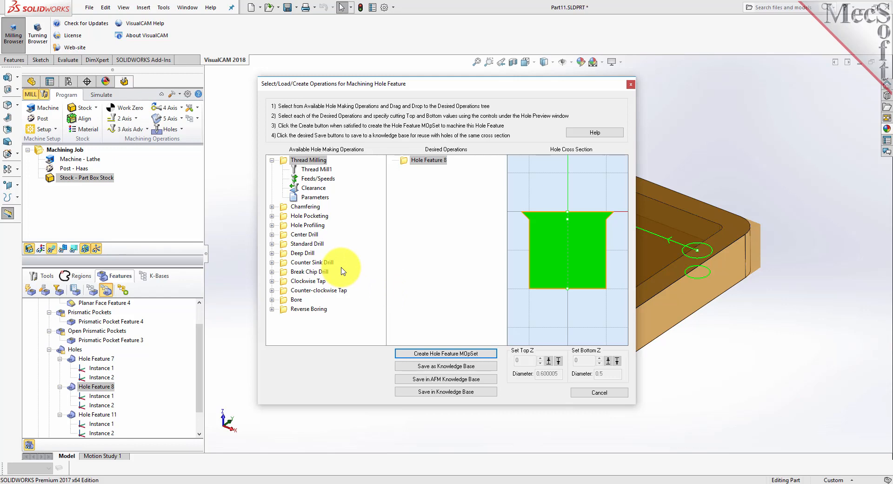
- Add Center Drill, Standard Drill and Chamfering, in that order, to the desired operations of Hole Feature 8
{"action": "left_click", "coordinate": [272, 234]}
{"action": "left_click_drag", "start_coordinate": [285, 235], "coordinate": [429, 194]}
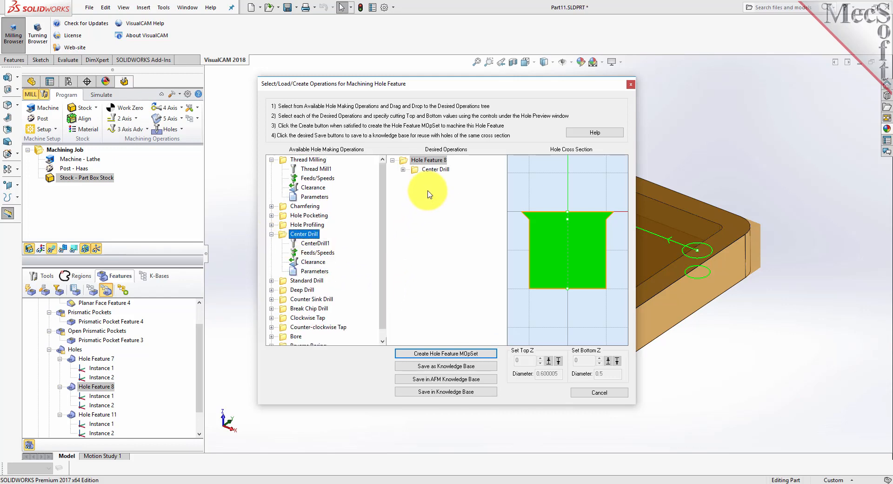
{"action": "left_click", "coordinate": [281, 281]}
{"action": "left_click_drag", "start_coordinate": [281, 284], "coordinate": [429, 212]}
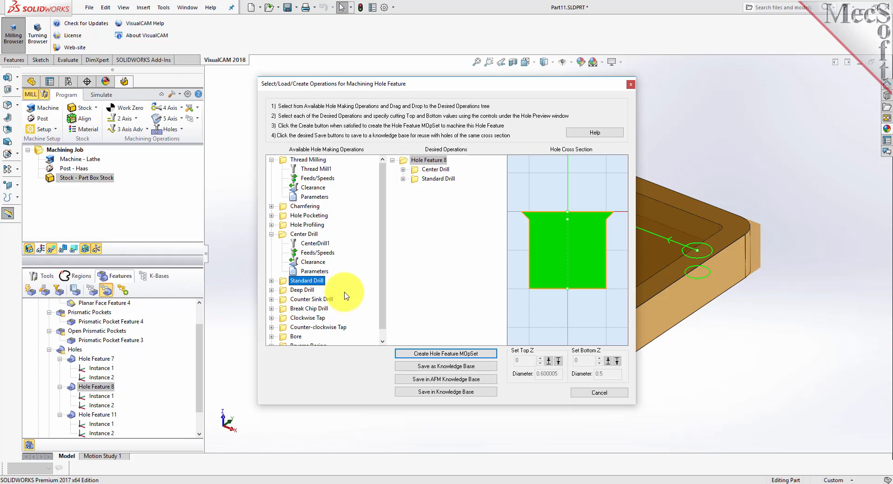
{"action": "left_click_drag", "start_coordinate": [281, 209], "coordinate": [418, 231]}
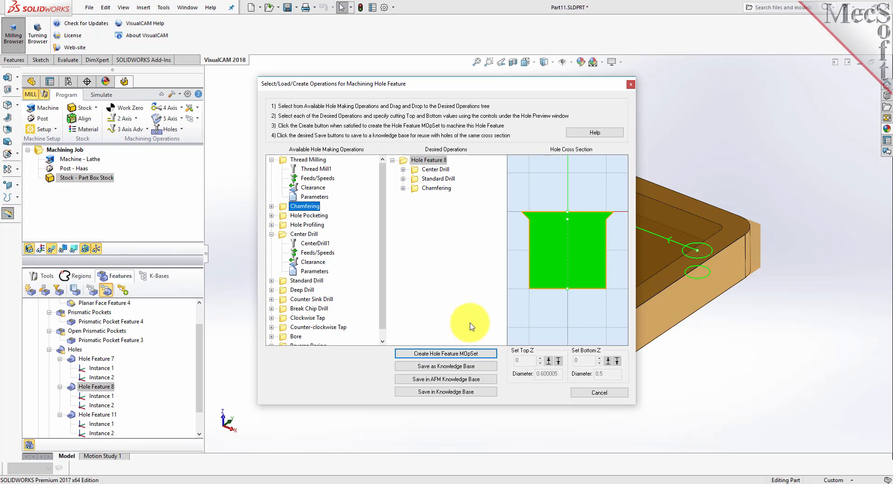
- Leave the Hole Feature 8 operation setup without creating anything and clear the feature selection
{"action": "left_click", "coordinate": [587, 394]}
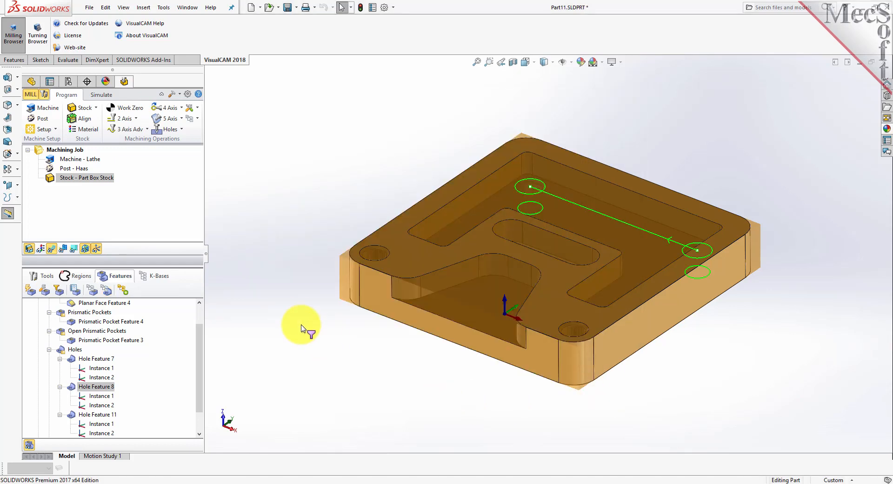
{"action": "left_click", "coordinate": [179, 345]}
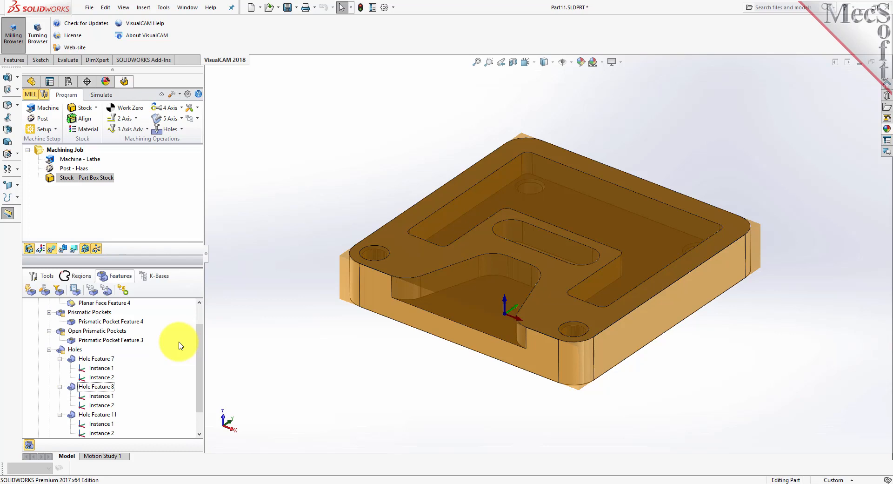
- Load the DefaultAFM_INCH.vkb knowledge base file for the milling job
{"action": "left_click", "coordinate": [154, 276]}
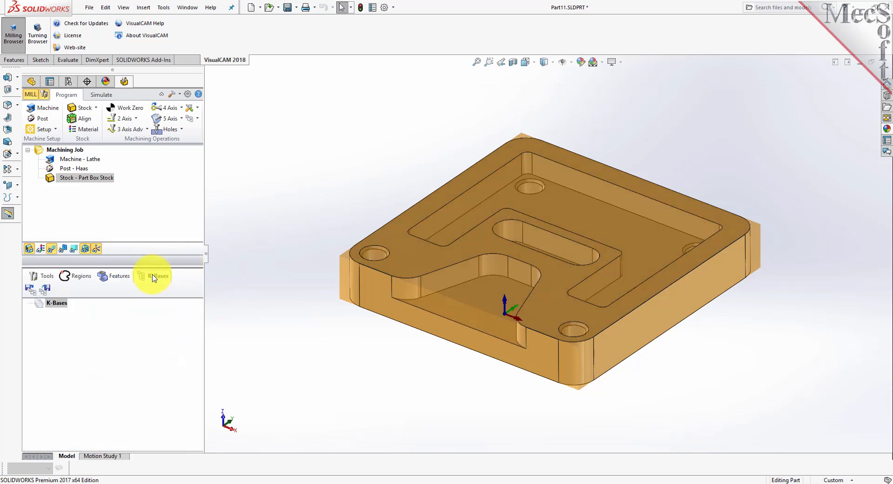
{"action": "left_click", "coordinate": [30, 289]}
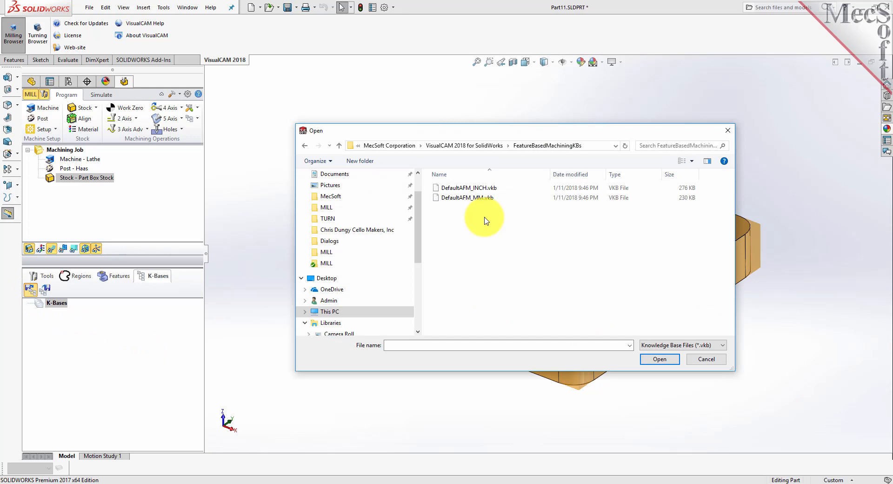
{"action": "left_click", "coordinate": [468, 187]}
{"action": "left_click", "coordinate": [659, 358]}
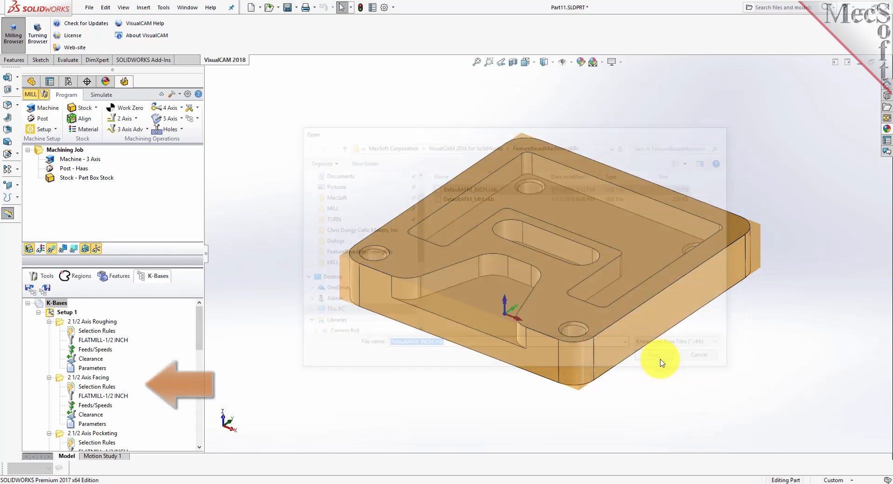
{"action": "mouse_move", "coordinate": [199, 338]}
{"action": "left_mouse_down"}
{"action": "mouse_move", "coordinate": [196, 424]}
{"action": "mouse_move", "coordinate": [201, 328]}
{"action": "left_mouse_up"}
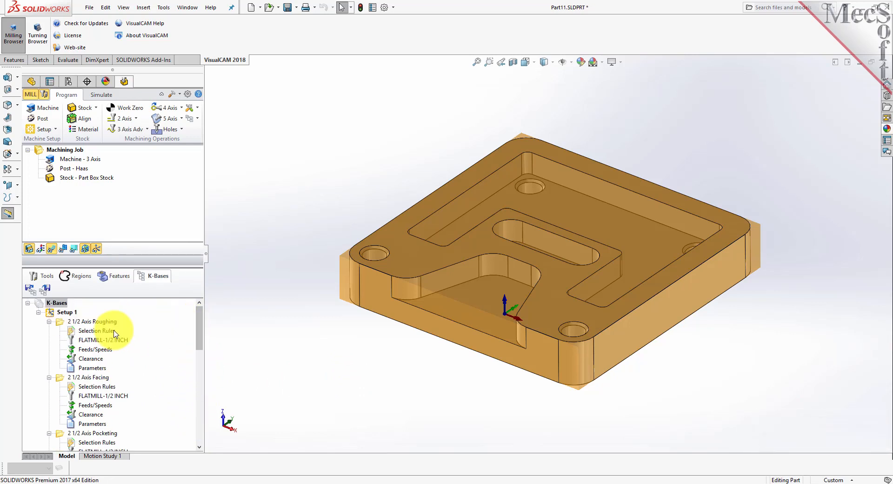
- Examine the selection rules of the 2 1/2 Axis Roughing operation, comparing its geometry filters with its feature filters
{"action": "left_click", "coordinate": [62, 322]}
{"action": "left_click", "coordinate": [79, 332]}
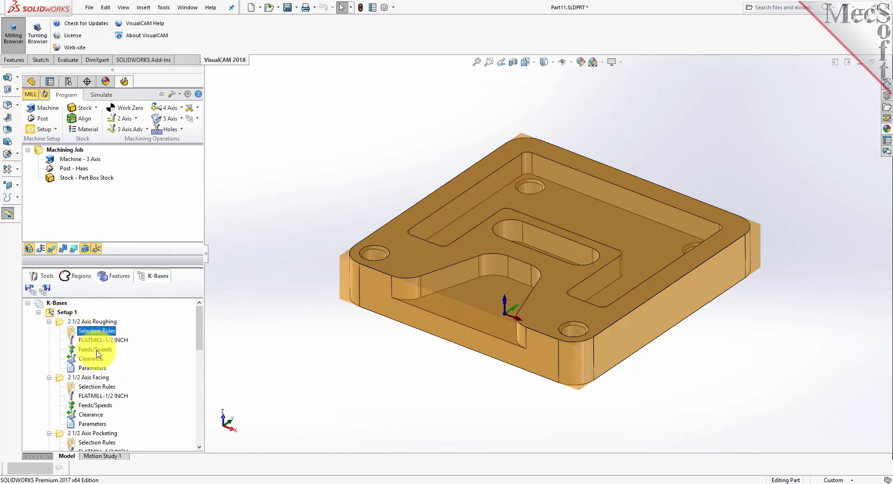
{"action": "left_click", "coordinate": [93, 387]}
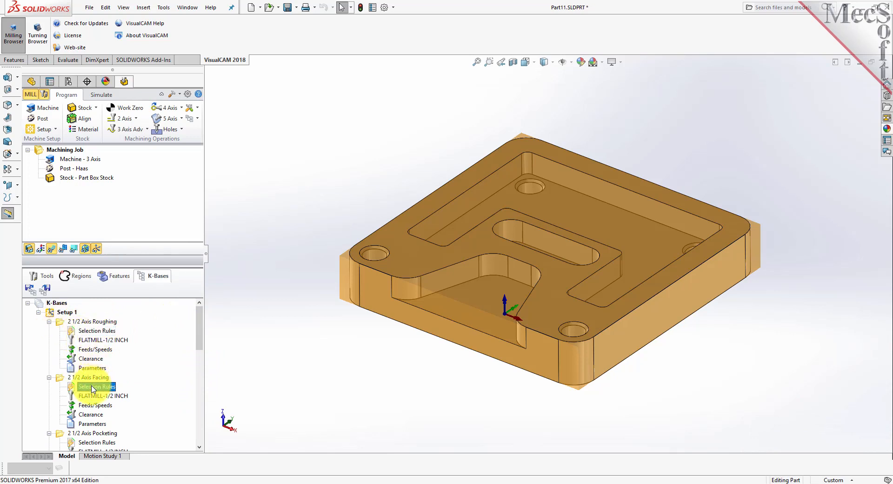
{"action": "left_click", "coordinate": [91, 442]}
{"action": "left_click", "coordinate": [87, 334]}
{"action": "double_click", "coordinate": [73, 335]}
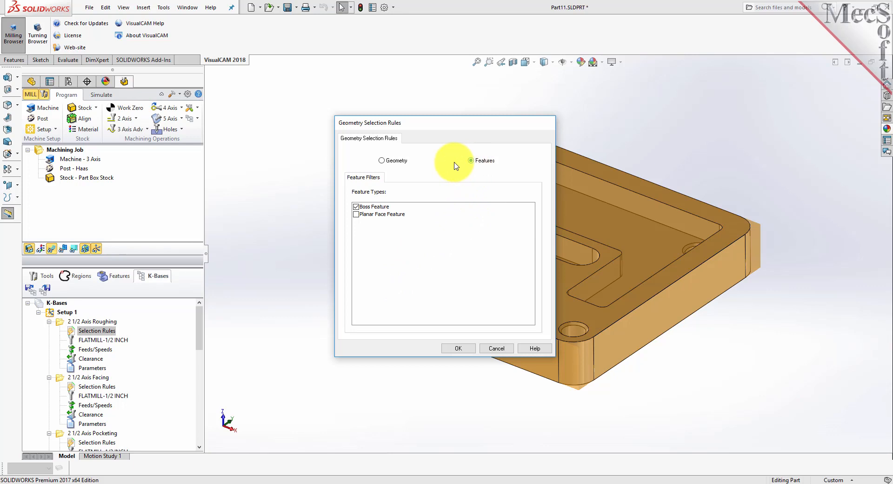
{"action": "left_click", "coordinate": [382, 161]}
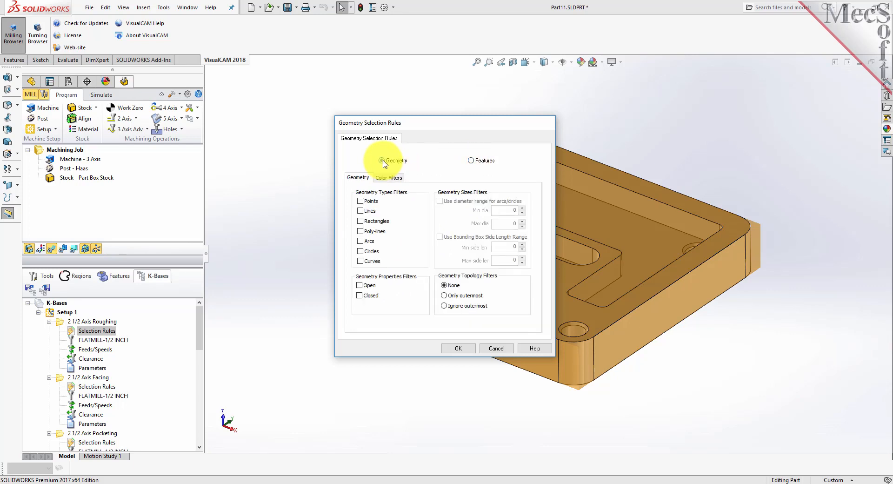
{"action": "left_click", "coordinate": [471, 161]}
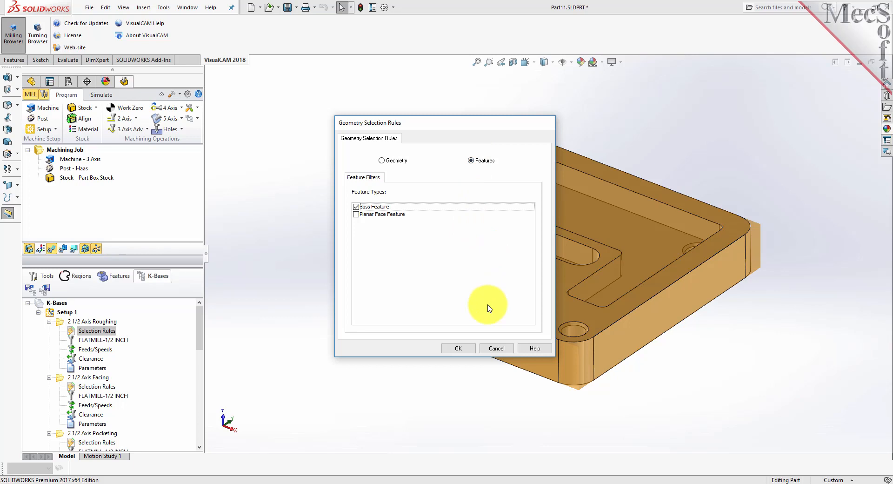
{"action": "left_click", "coordinate": [457, 349]}
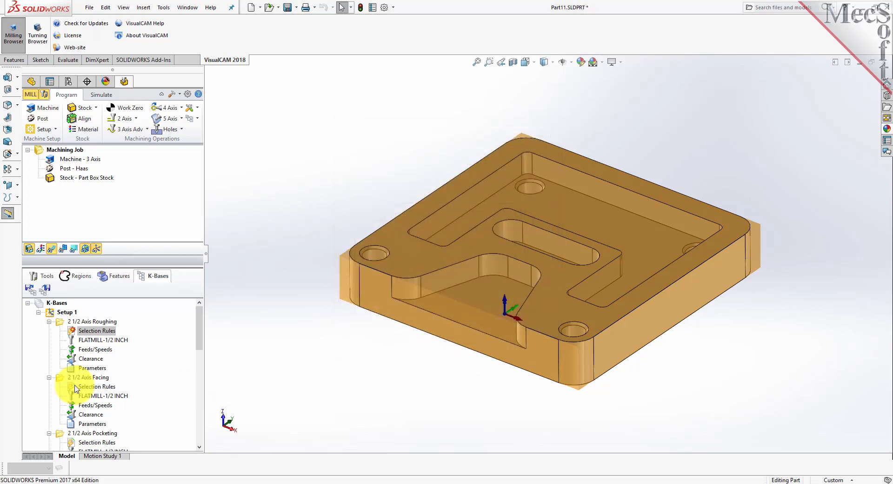
- Check which feature types the selection rules assign to the 2 1/2 Axis Facing and 2 1/2 Axis Pocketing operations
{"action": "double_click", "coordinate": [88, 386]}
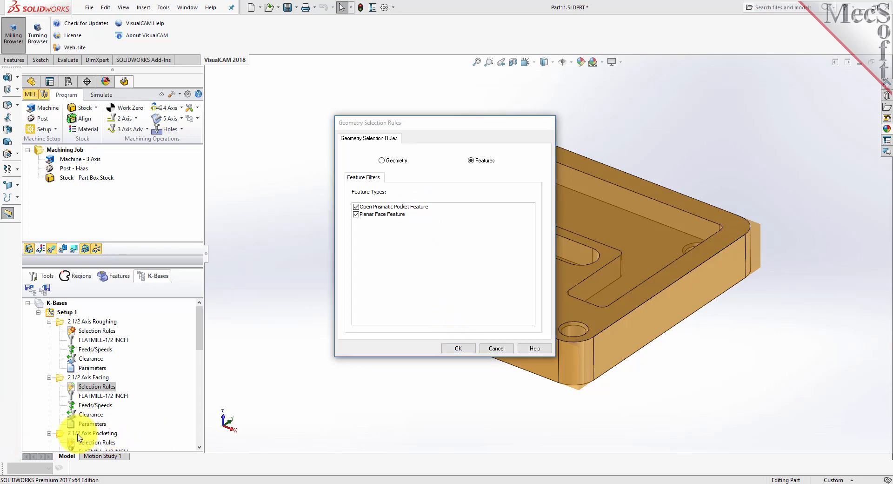
{"action": "left_click", "coordinate": [449, 349]}
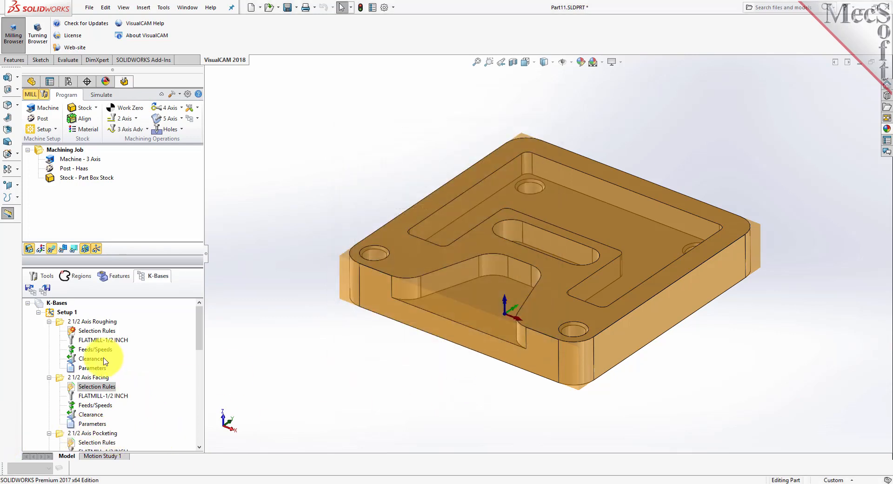
{"action": "scroll", "coordinate": [100, 409], "scroll_direction": "down", "scroll_amount": 3}
{"action": "double_click", "coordinate": [79, 361]}
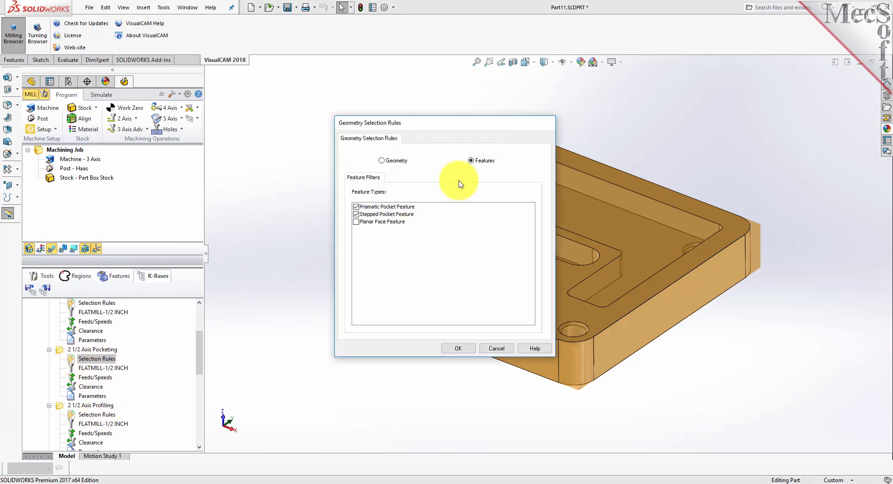
{"action": "left_click", "coordinate": [381, 206]}
{"action": "left_click", "coordinate": [394, 215]}
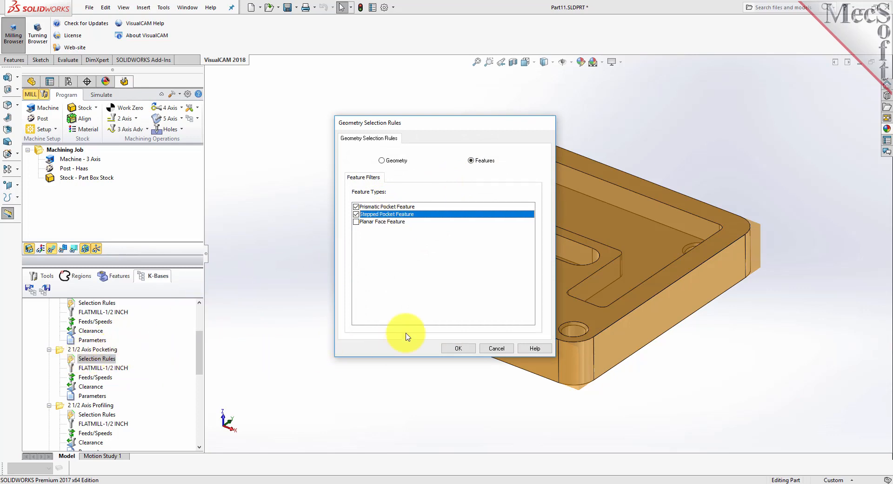
{"action": "left_click", "coordinate": [460, 348]}
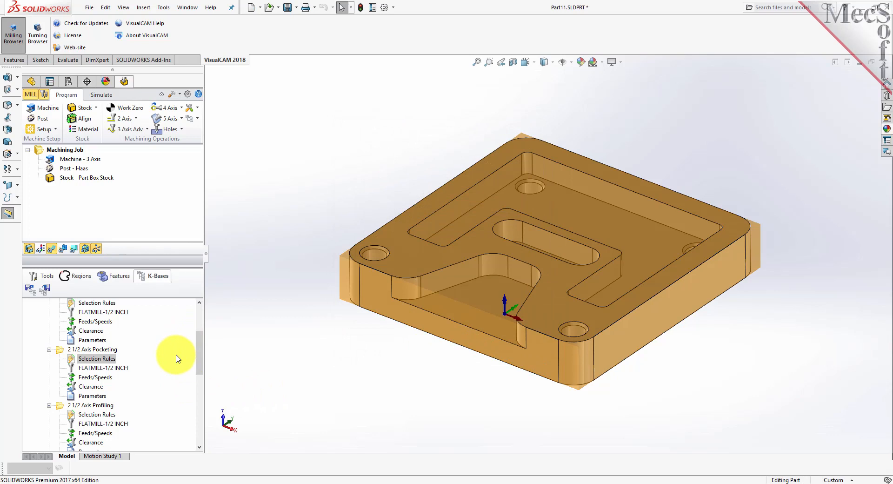
- Review the tool, clearance and parameter entries under 2 1/2 Axis Pocketing in the knowledge base, and look through the tool library
{"action": "left_click", "coordinate": [86, 406]}
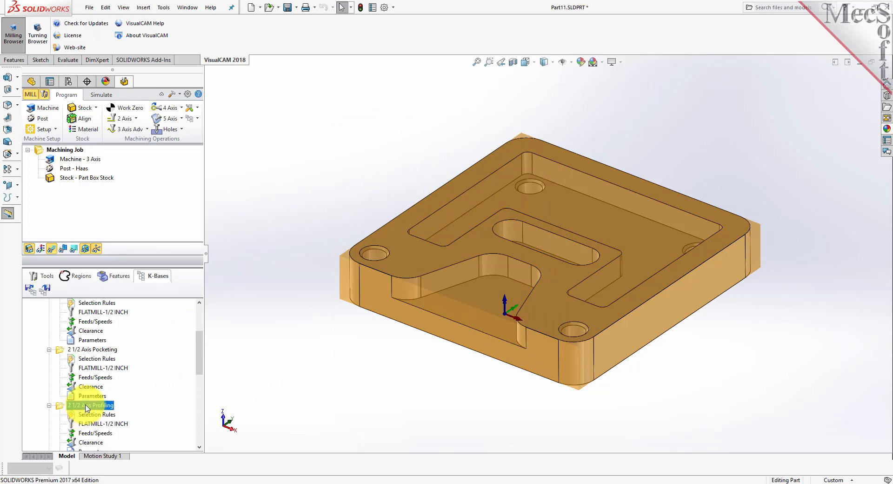
{"action": "left_click", "coordinate": [88, 368]}
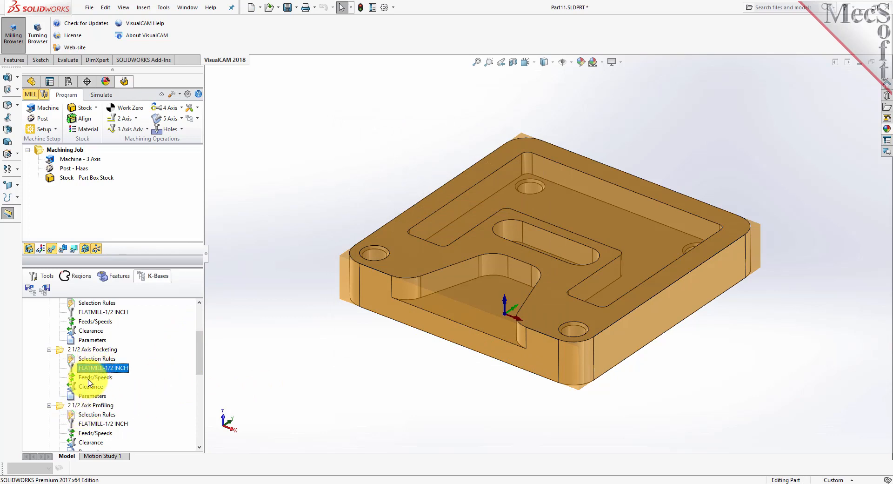
{"action": "left_click", "coordinate": [96, 386]}
{"action": "left_click", "coordinate": [91, 396]}
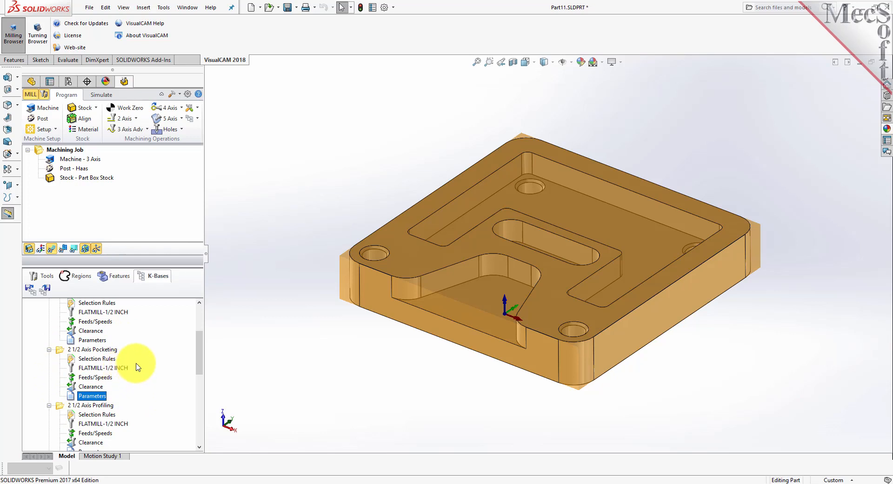
{"action": "scroll", "coordinate": [144, 365], "scroll_direction": "up", "scroll_amount": 1}
{"action": "scroll", "coordinate": [144, 364], "scroll_direction": "up", "scroll_amount": 2}
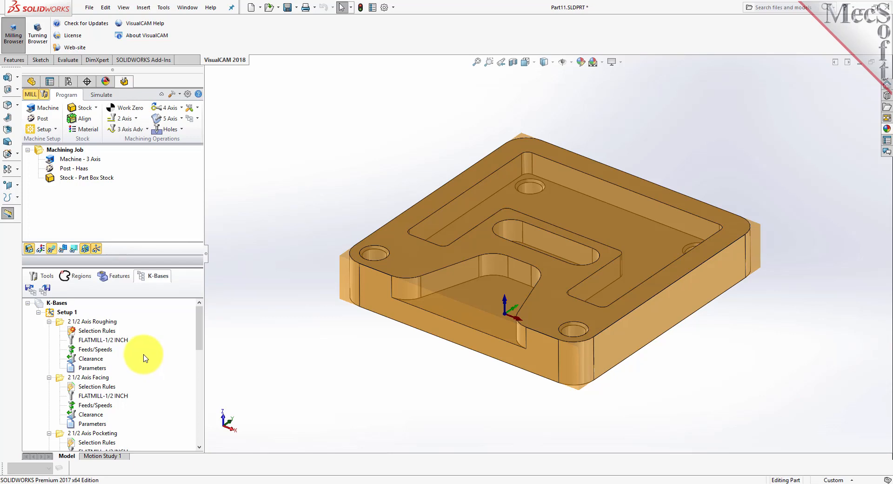
{"action": "left_click", "coordinate": [42, 278]}
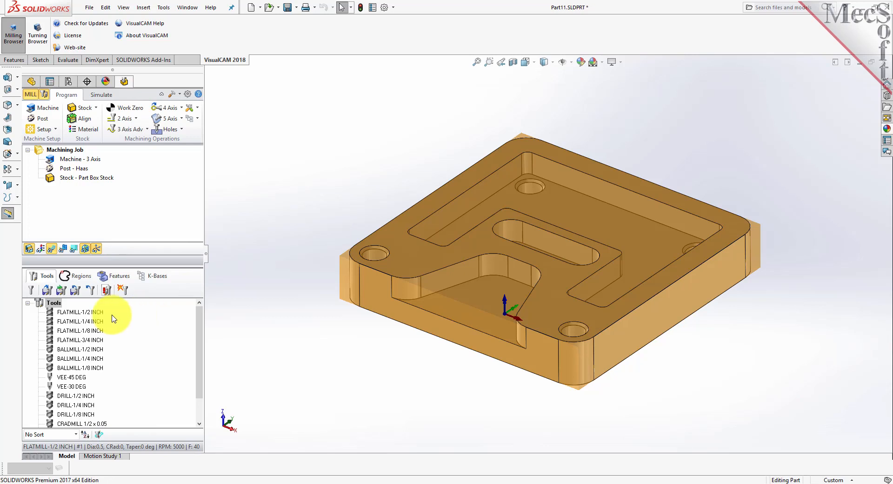
{"action": "left_click_drag", "start_coordinate": [200, 355], "coordinate": [199, 328]}
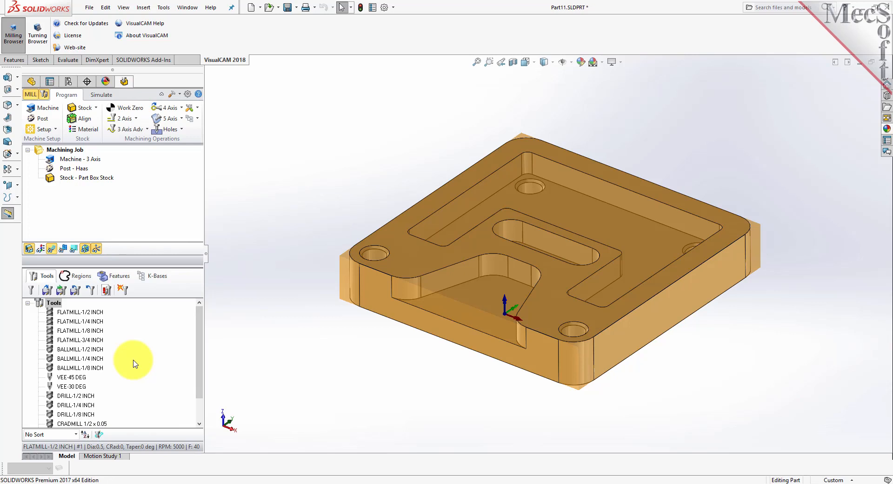
- Generate machining operations and toolpaths for all detected features from the loaded knowledge base, and enlarge the operations list
{"action": "left_click", "coordinate": [116, 278]}
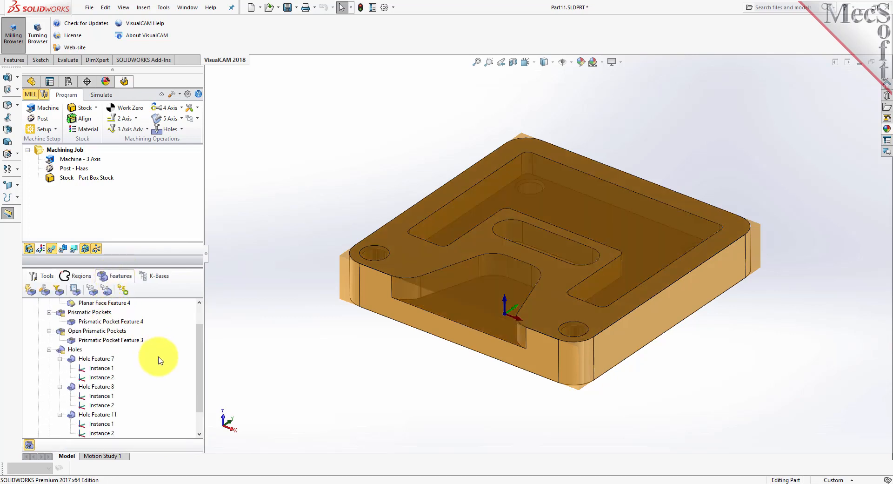
{"action": "scroll", "coordinate": [160, 355], "scroll_direction": "up", "scroll_amount": 1}
{"action": "left_click", "coordinate": [55, 312]}
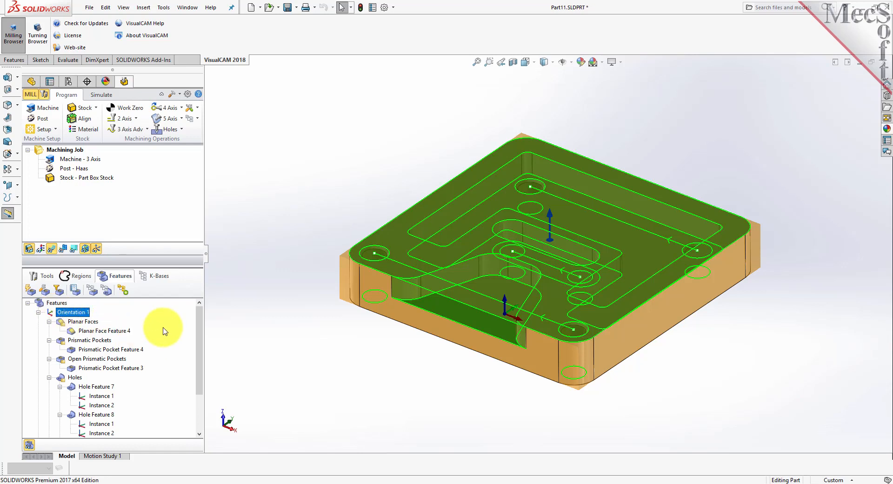
{"action": "left_click", "coordinate": [50, 303]}
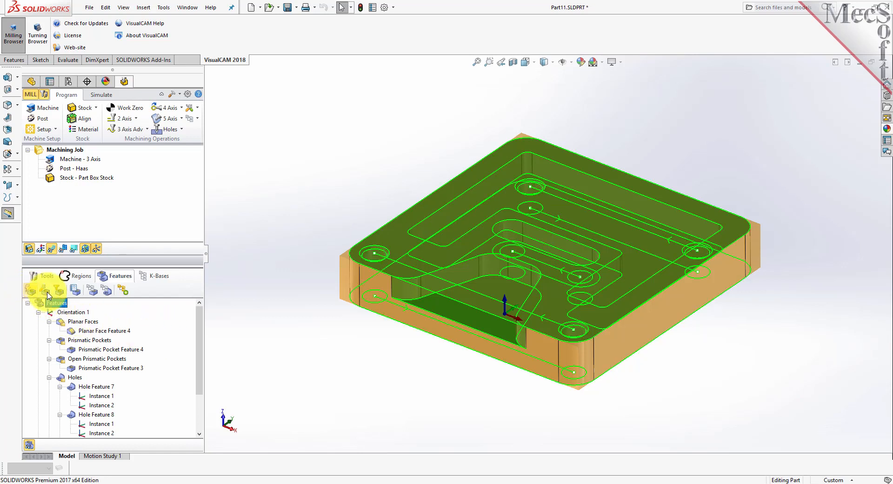
{"action": "left_click", "coordinate": [123, 291]}
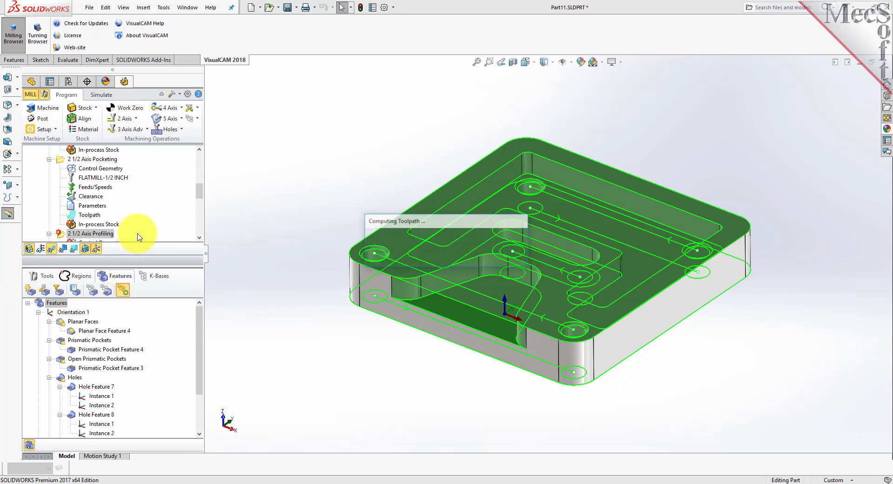
{"action": "left_click_drag", "start_coordinate": [132, 261], "coordinate": [129, 352]}
{"action": "scroll", "coordinate": [142, 219], "scroll_direction": "up", "scroll_amount": 6}
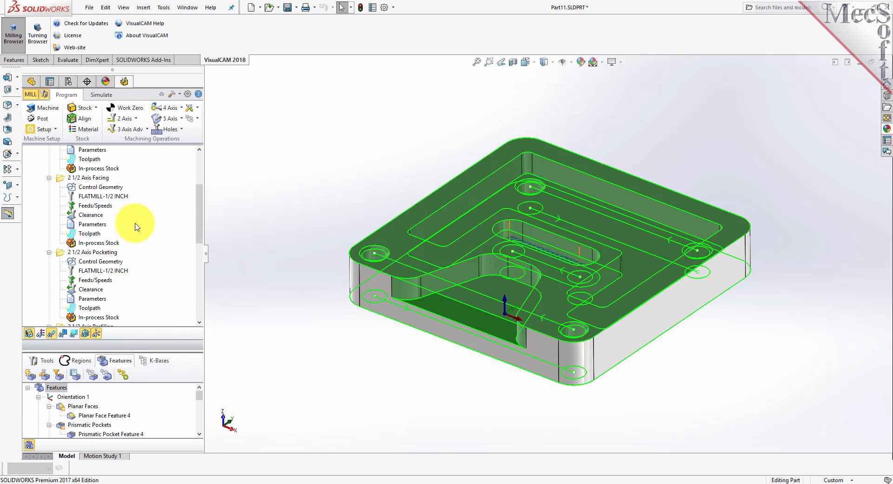
- Open the generated 2 1/2 Axis Pocketing operation and examine its control geometry and assigned tool
{"action": "left_click", "coordinate": [95, 271]}
{"action": "scroll", "coordinate": [98, 275], "scroll_direction": "down", "scroll_amount": 2}
{"action": "left_click", "coordinate": [63, 292]}
{"action": "double_click", "coordinate": [63, 290]}
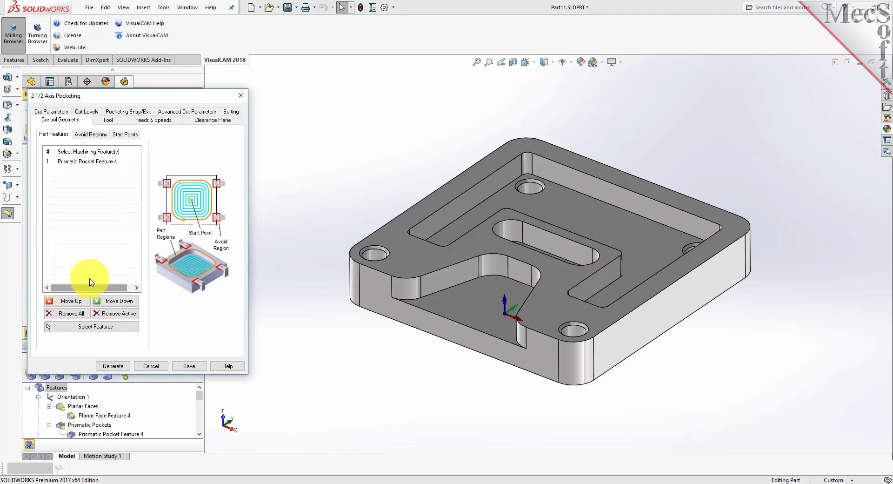
{"action": "left_click", "coordinate": [107, 120]}
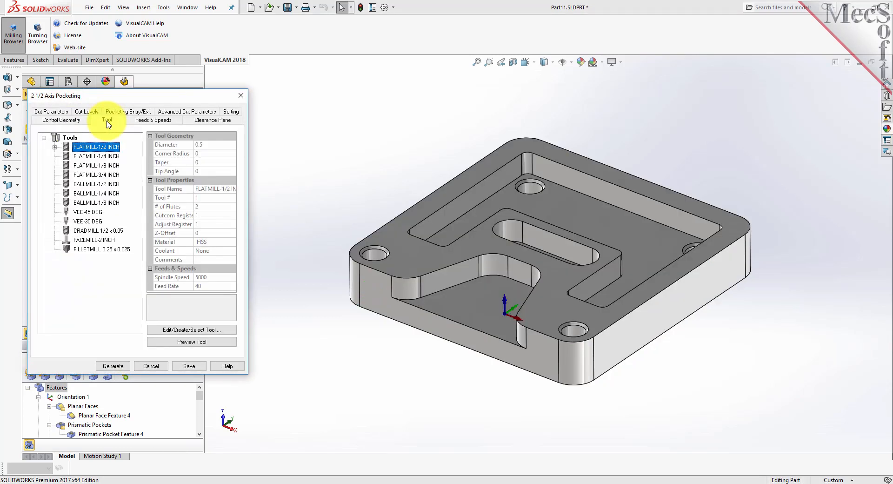
- Try the High Speed and Offset Spiral cut patterns for the pocketing operation, and return the pattern to Offset
{"action": "left_click", "coordinate": [52, 112]}
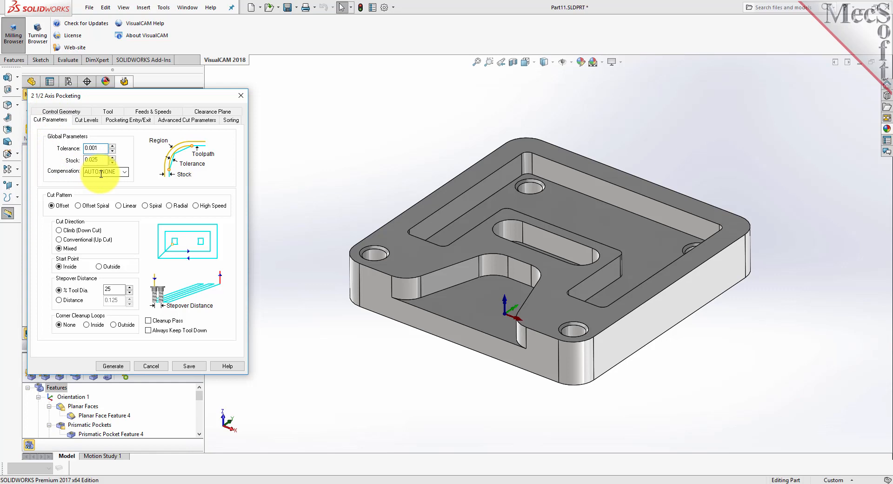
{"action": "left_click", "coordinate": [196, 205]}
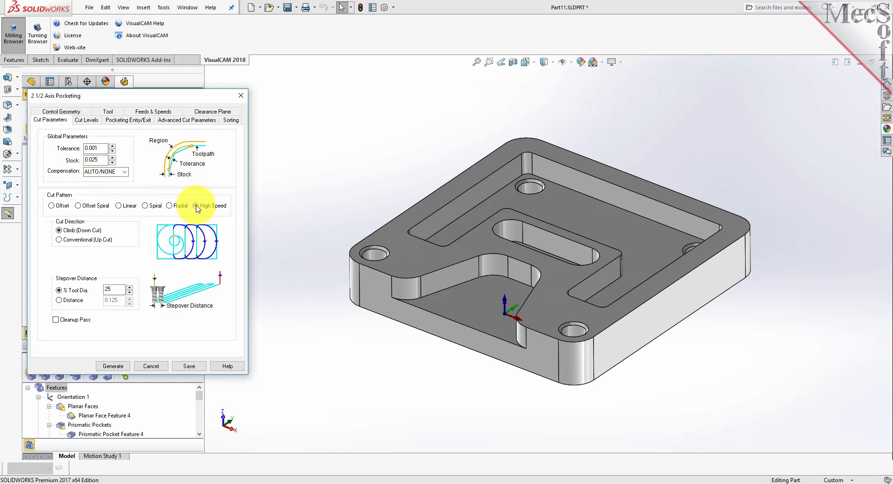
{"action": "left_click", "coordinate": [78, 205]}
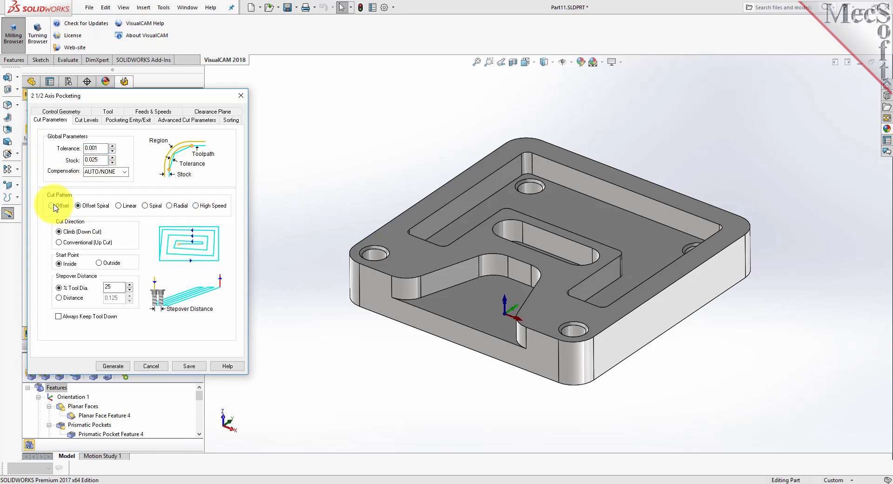
{"action": "left_click", "coordinate": [52, 206]}
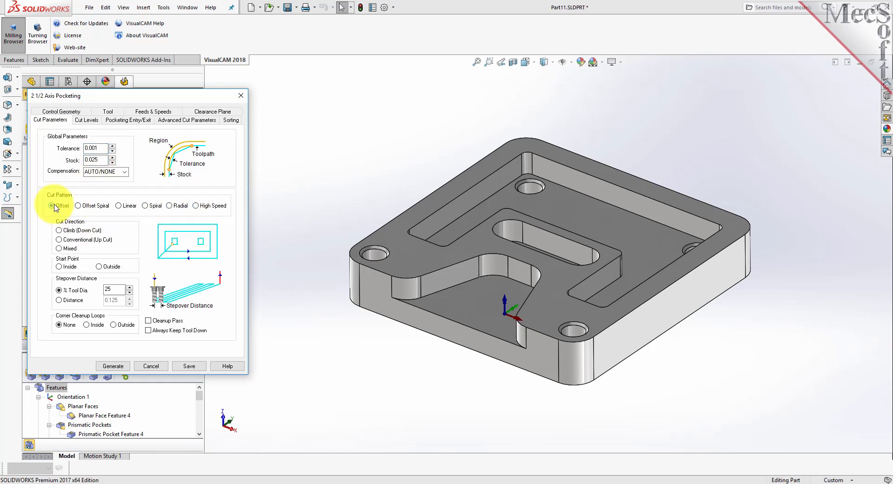
- Review the cut levels, pocketing entry/exit and advanced cut parameters of the pocketing operation
{"action": "left_click", "coordinate": [85, 120]}
{"action": "left_click", "coordinate": [136, 122]}
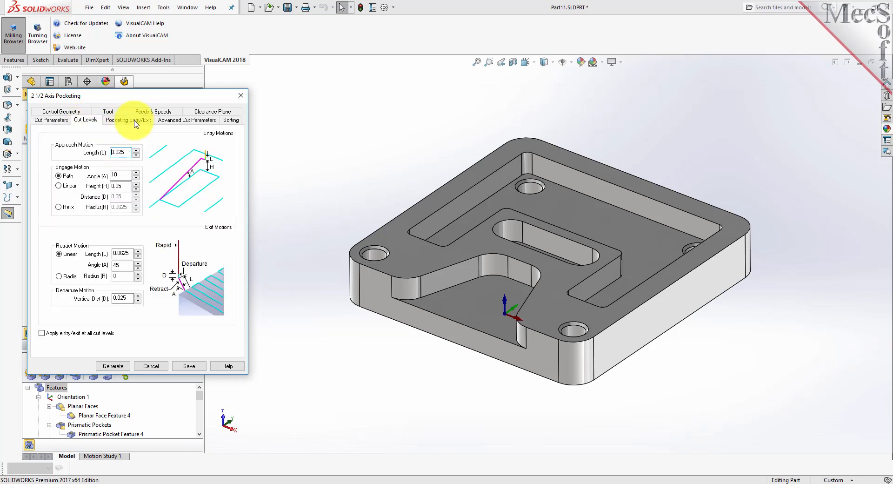
{"action": "left_click", "coordinate": [196, 120]}
- Set the pocketing stepover to 40% of the tool diameter with the Offset cut pattern, and regenerate the toolpath
{"action": "left_click", "coordinate": [50, 120]}
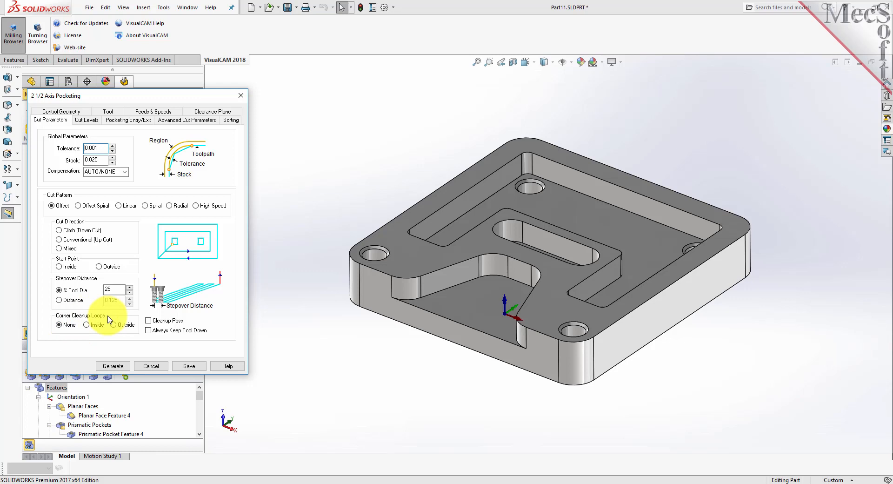
{"action": "double_click", "coordinate": [113, 289]}
{"action": "type", "text": "40"}
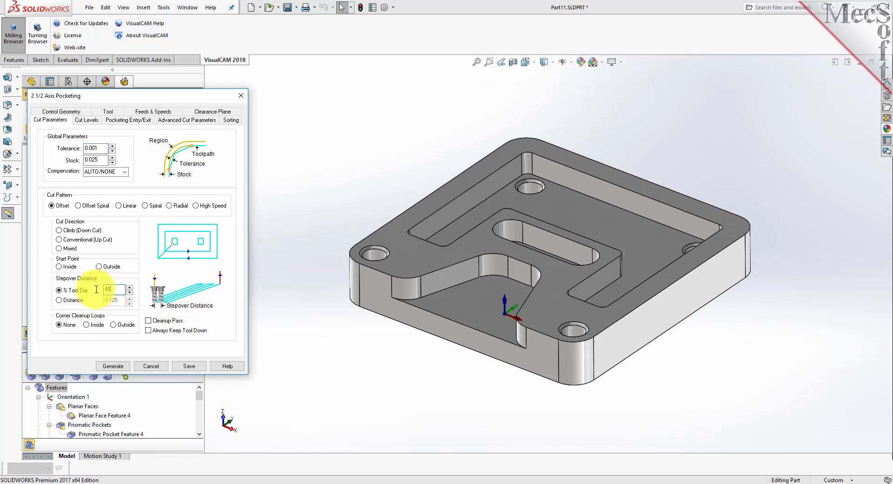
{"action": "left_click", "coordinate": [59, 207]}
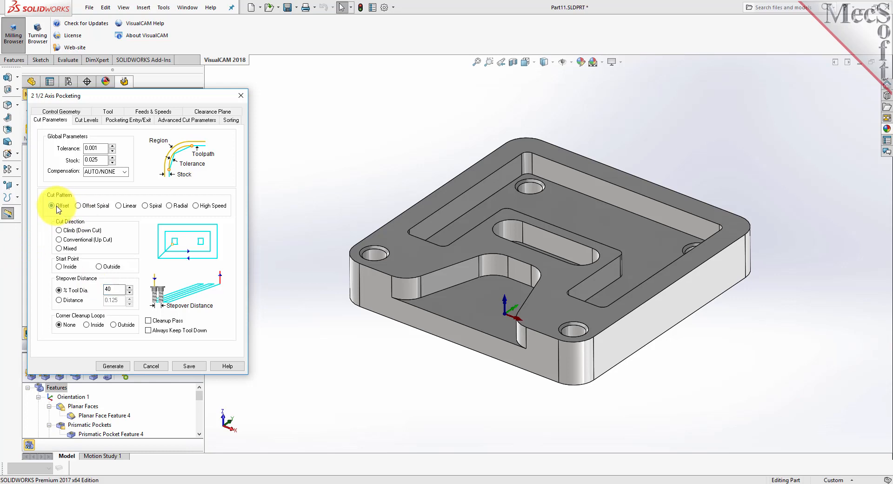
{"action": "left_click", "coordinate": [111, 371]}
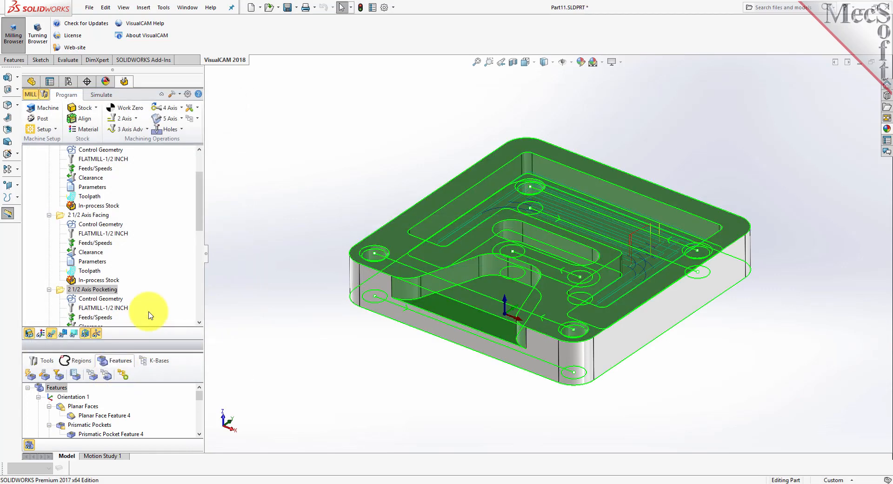
- Save Setup 1 with its operations to a knowledge base, replacing the existing DefaultAFM_INCH.vkb file
{"action": "scroll", "coordinate": [163, 285], "scroll_direction": "up", "scroll_amount": 1}
{"action": "scroll", "coordinate": [162, 284], "scroll_direction": "up", "scroll_amount": 1}
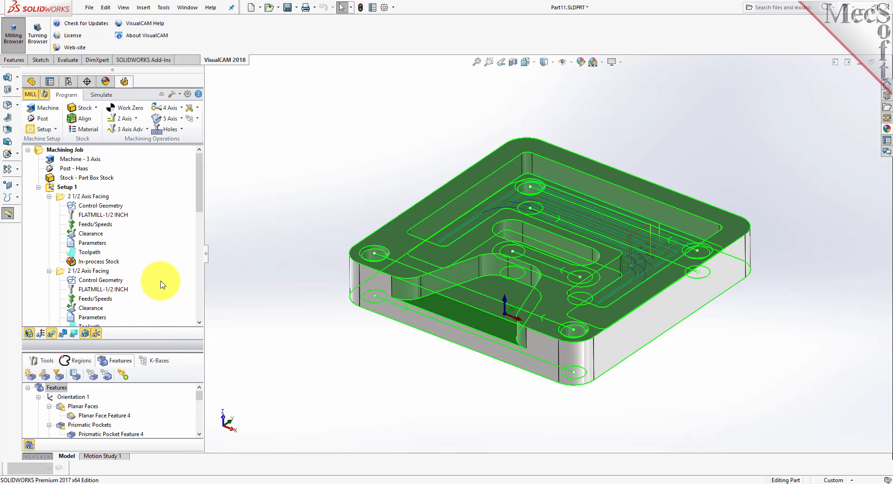
{"action": "left_click", "coordinate": [49, 187]}
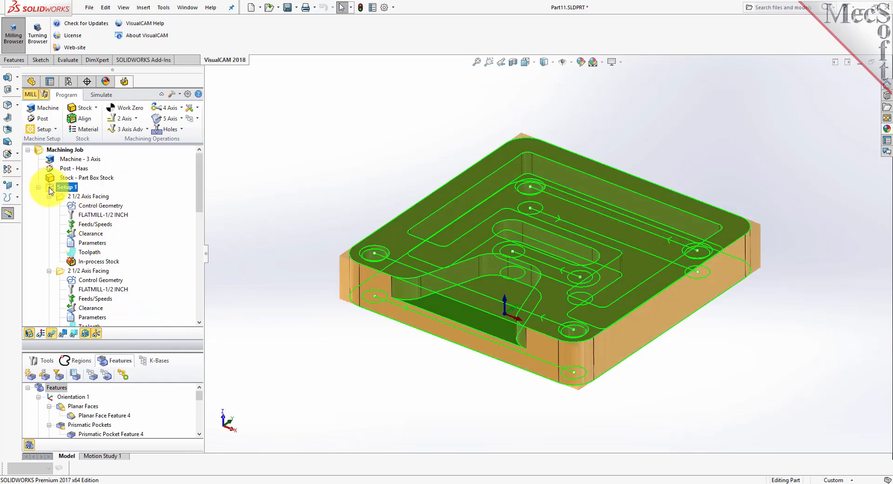
{"action": "right_click", "coordinate": [61, 188]}
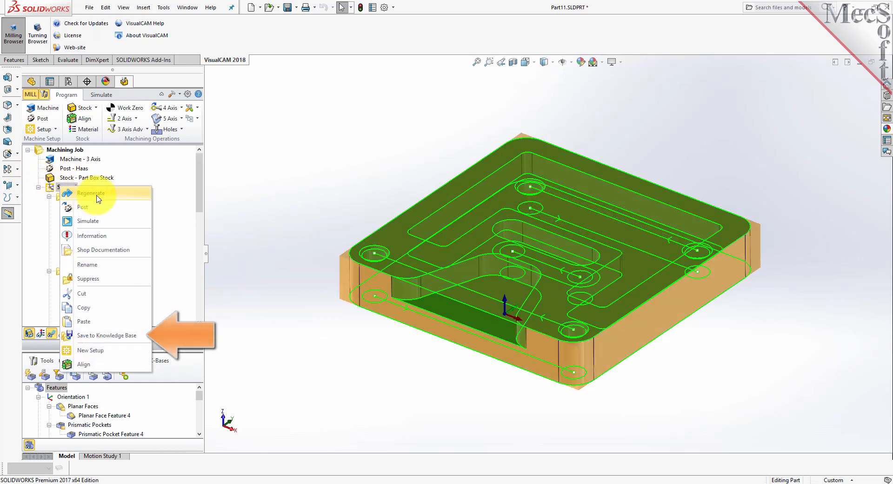
{"action": "left_click", "coordinate": [116, 335]}
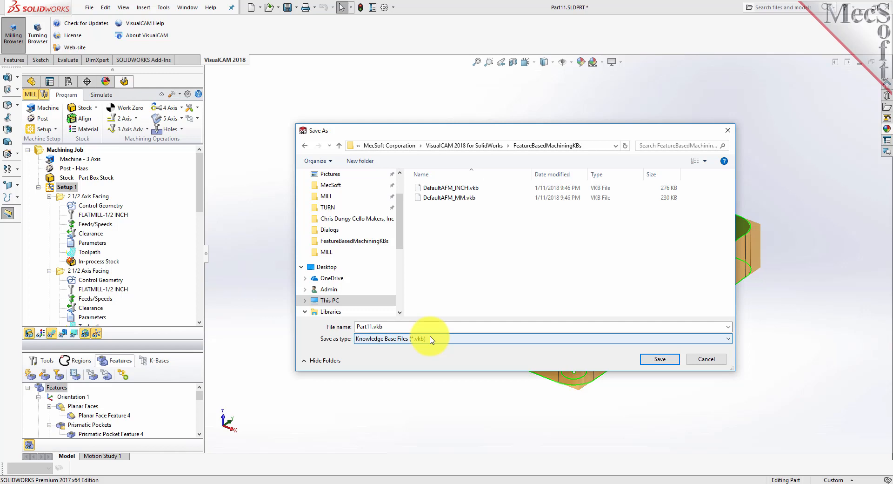
{"action": "left_click", "coordinate": [449, 188]}
{"action": "left_click", "coordinate": [662, 363]}
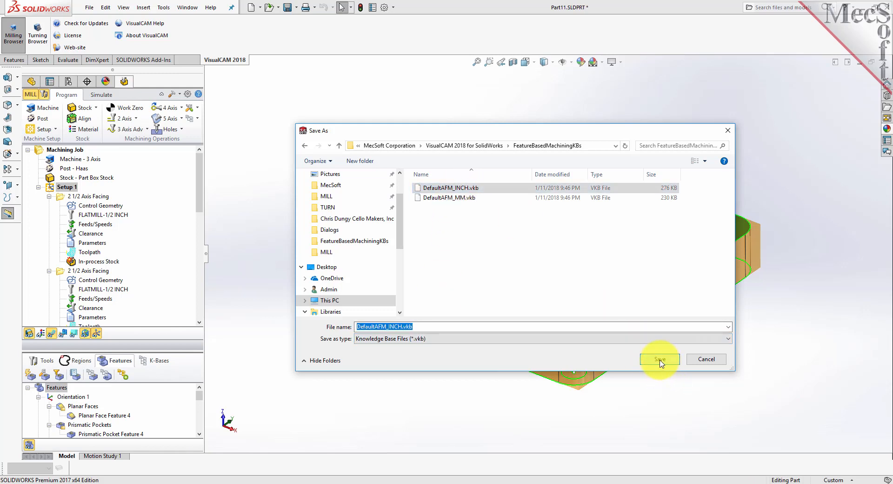
{"action": "left_click", "coordinate": [469, 246]}
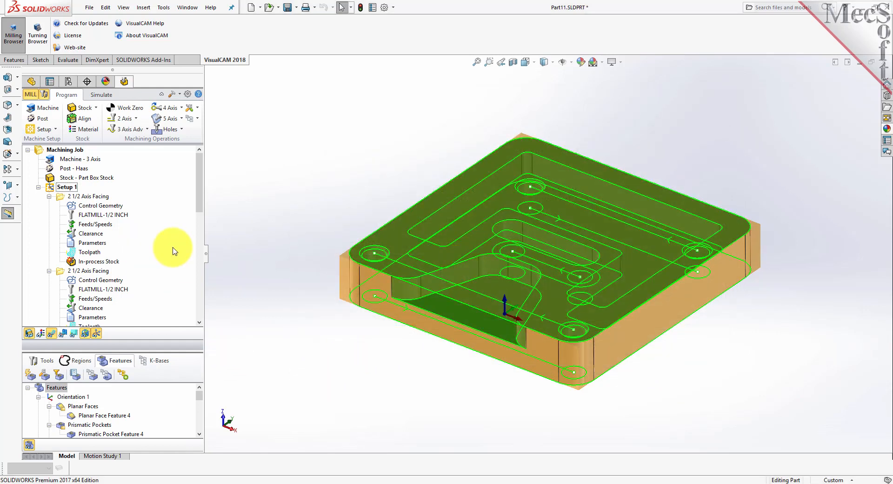
- Delete Setup 1 with all its operations from the machining job, and enlarge the features list
{"action": "left_click", "coordinate": [49, 195]}
{"action": "left_click", "coordinate": [49, 189]}
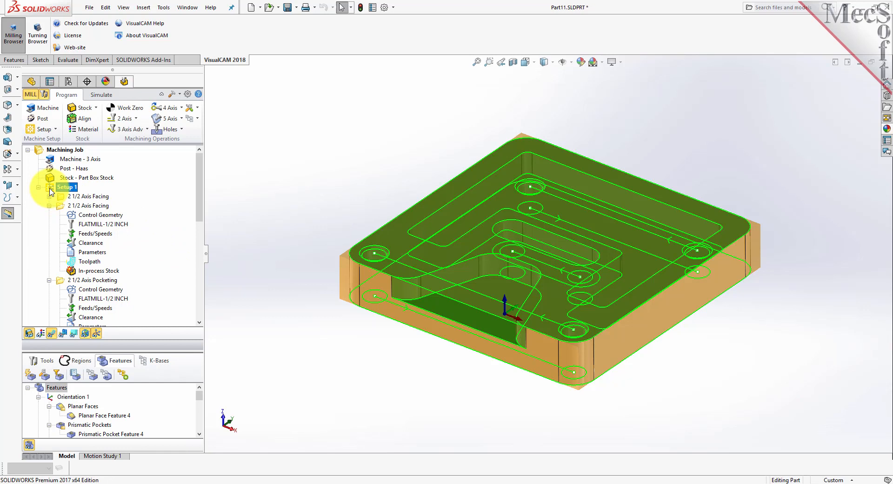
{"action": "key", "text": "Delete"}
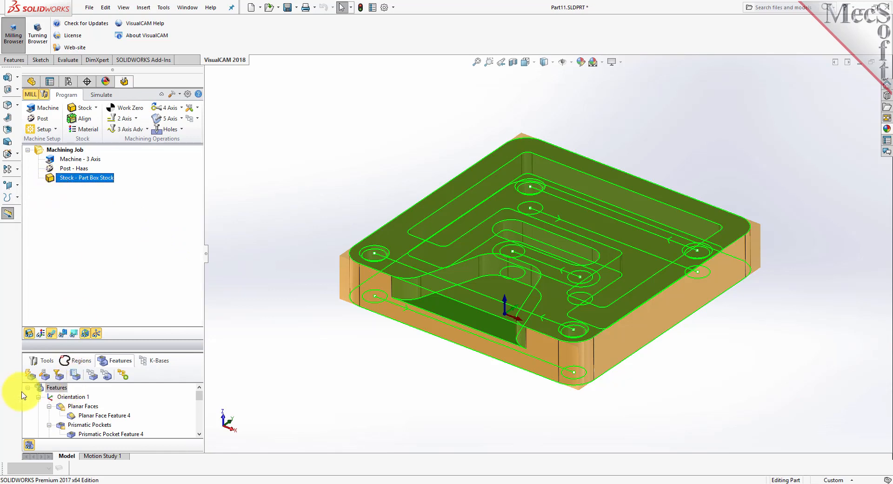
{"action": "left_click_drag", "start_coordinate": [111, 347], "coordinate": [111, 329]}
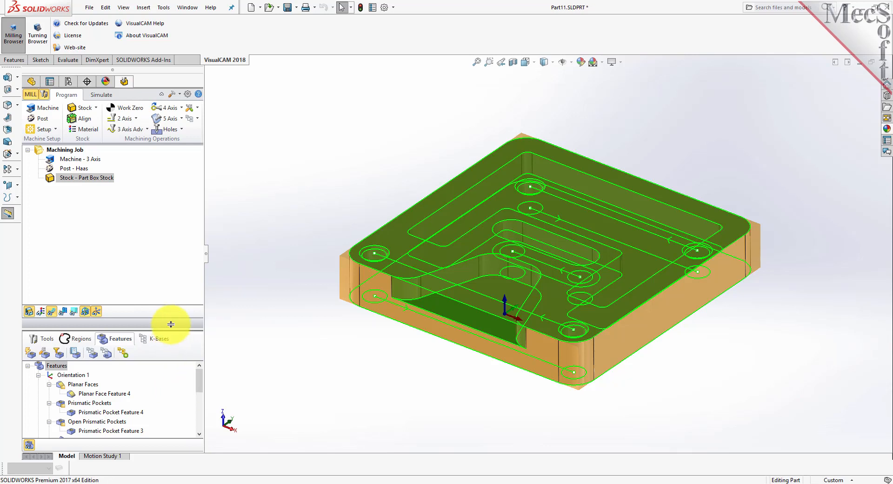
{"action": "left_click_drag", "start_coordinate": [171, 325], "coordinate": [168, 272]}
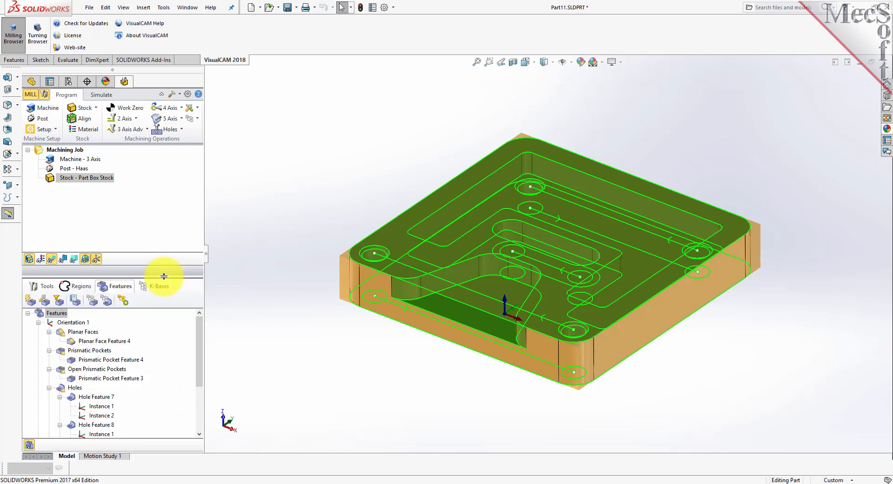
- Start a Facing operation directly from the open prismatic pocket at the front edge of the part
{"action": "left_click", "coordinate": [471, 320]}
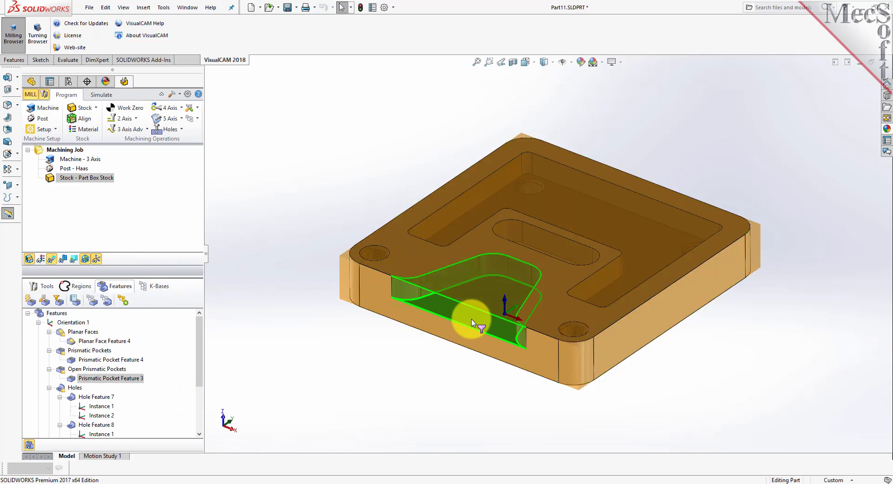
{"action": "right_click", "coordinate": [471, 320]}
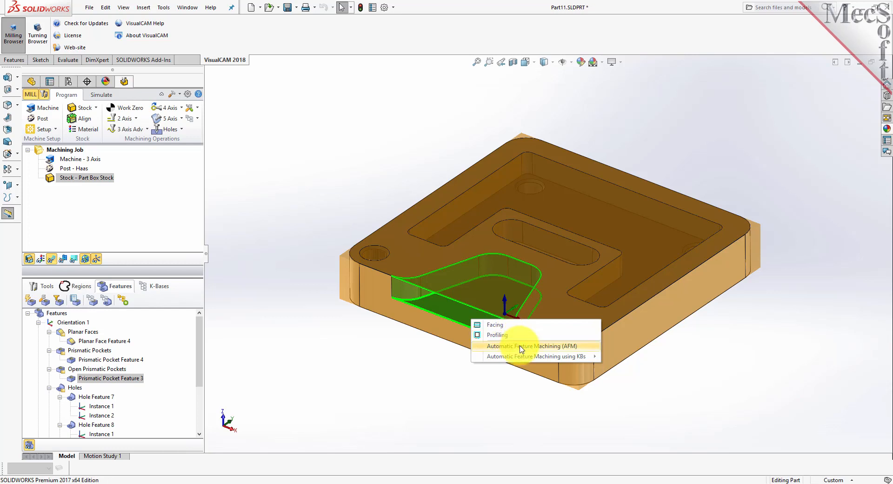
{"action": "mouse_move", "coordinate": [521, 356]}
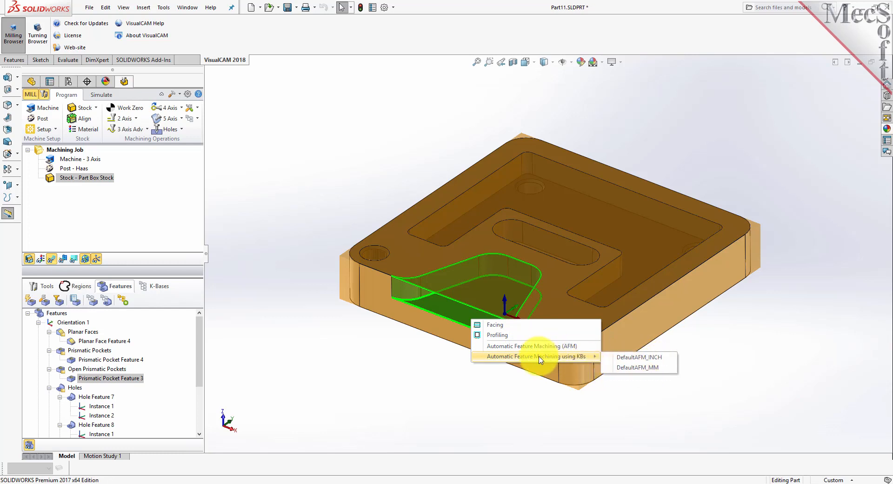
{"action": "left_click", "coordinate": [506, 328]}
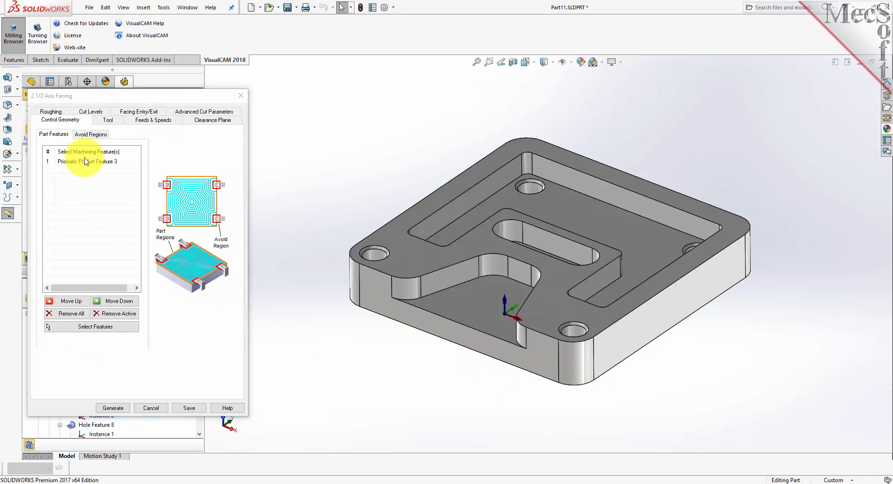
- Look through the tool, feeds, clearance plane and roughing settings of the facing operation, and generate its toolpath
{"action": "left_click", "coordinate": [108, 120]}
{"action": "left_click", "coordinate": [147, 122]}
{"action": "left_click", "coordinate": [214, 120]}
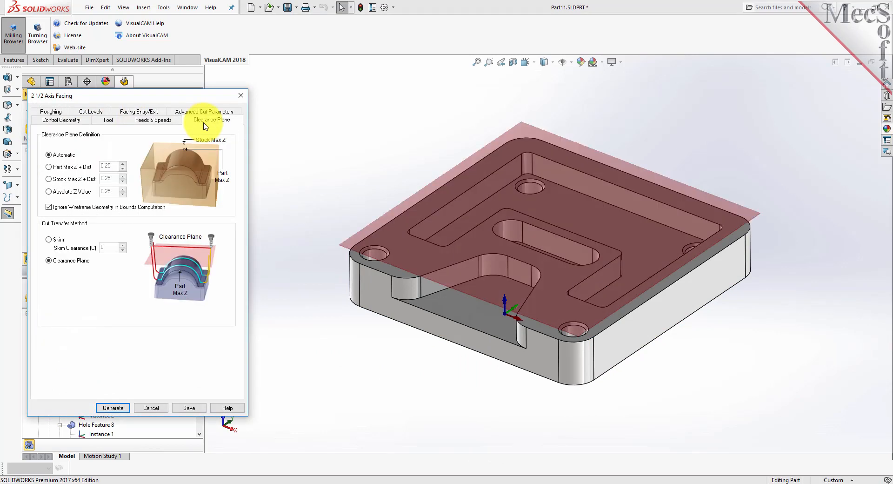
{"action": "left_click", "coordinate": [52, 112]}
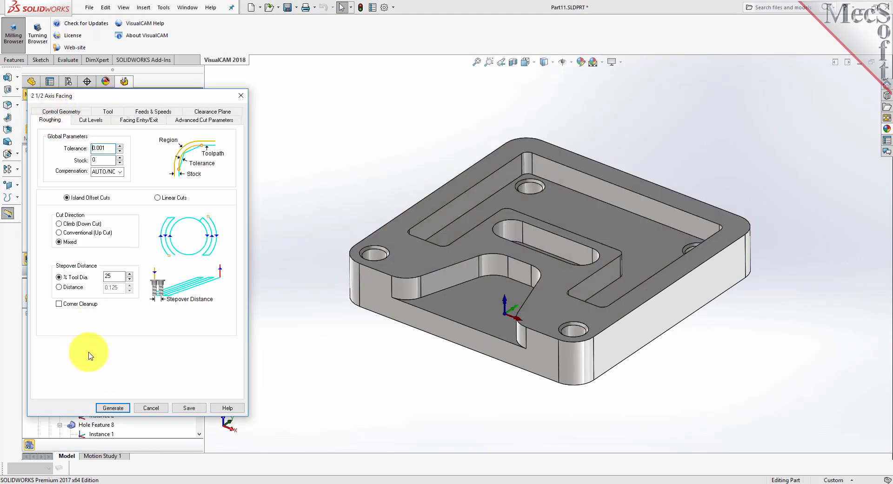
{"action": "left_click", "coordinate": [113, 407]}
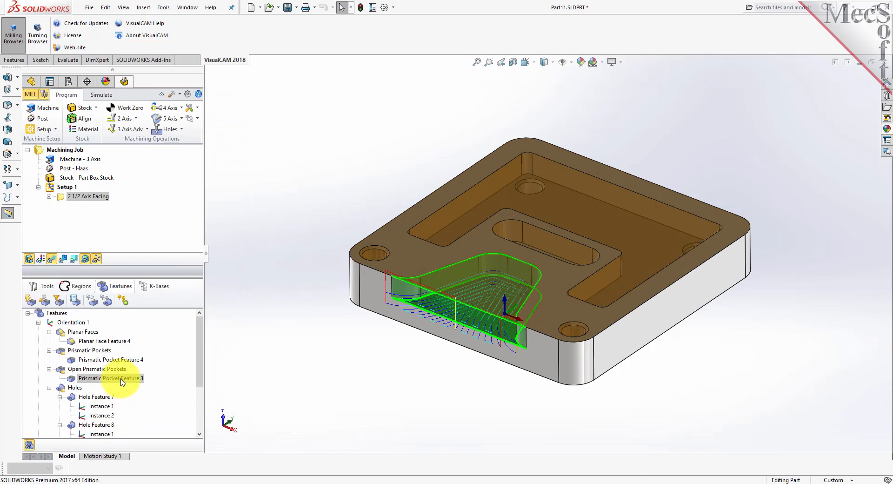
{"action": "left_click", "coordinate": [62, 197]}
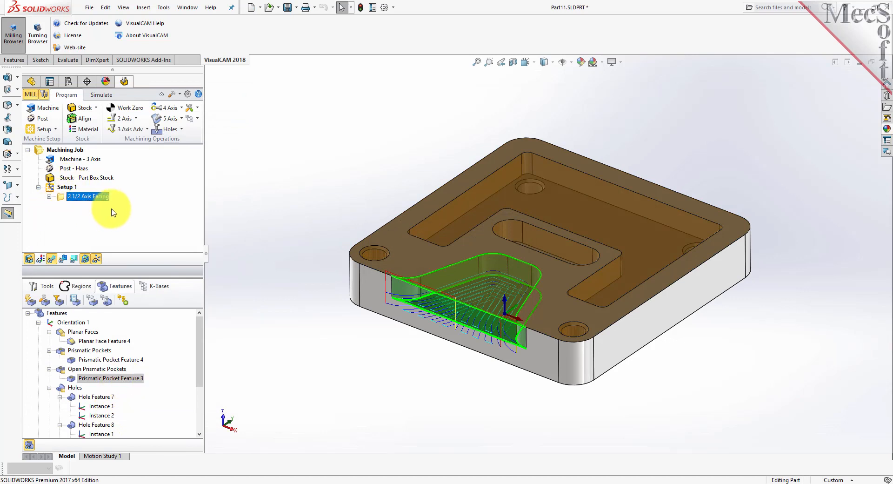